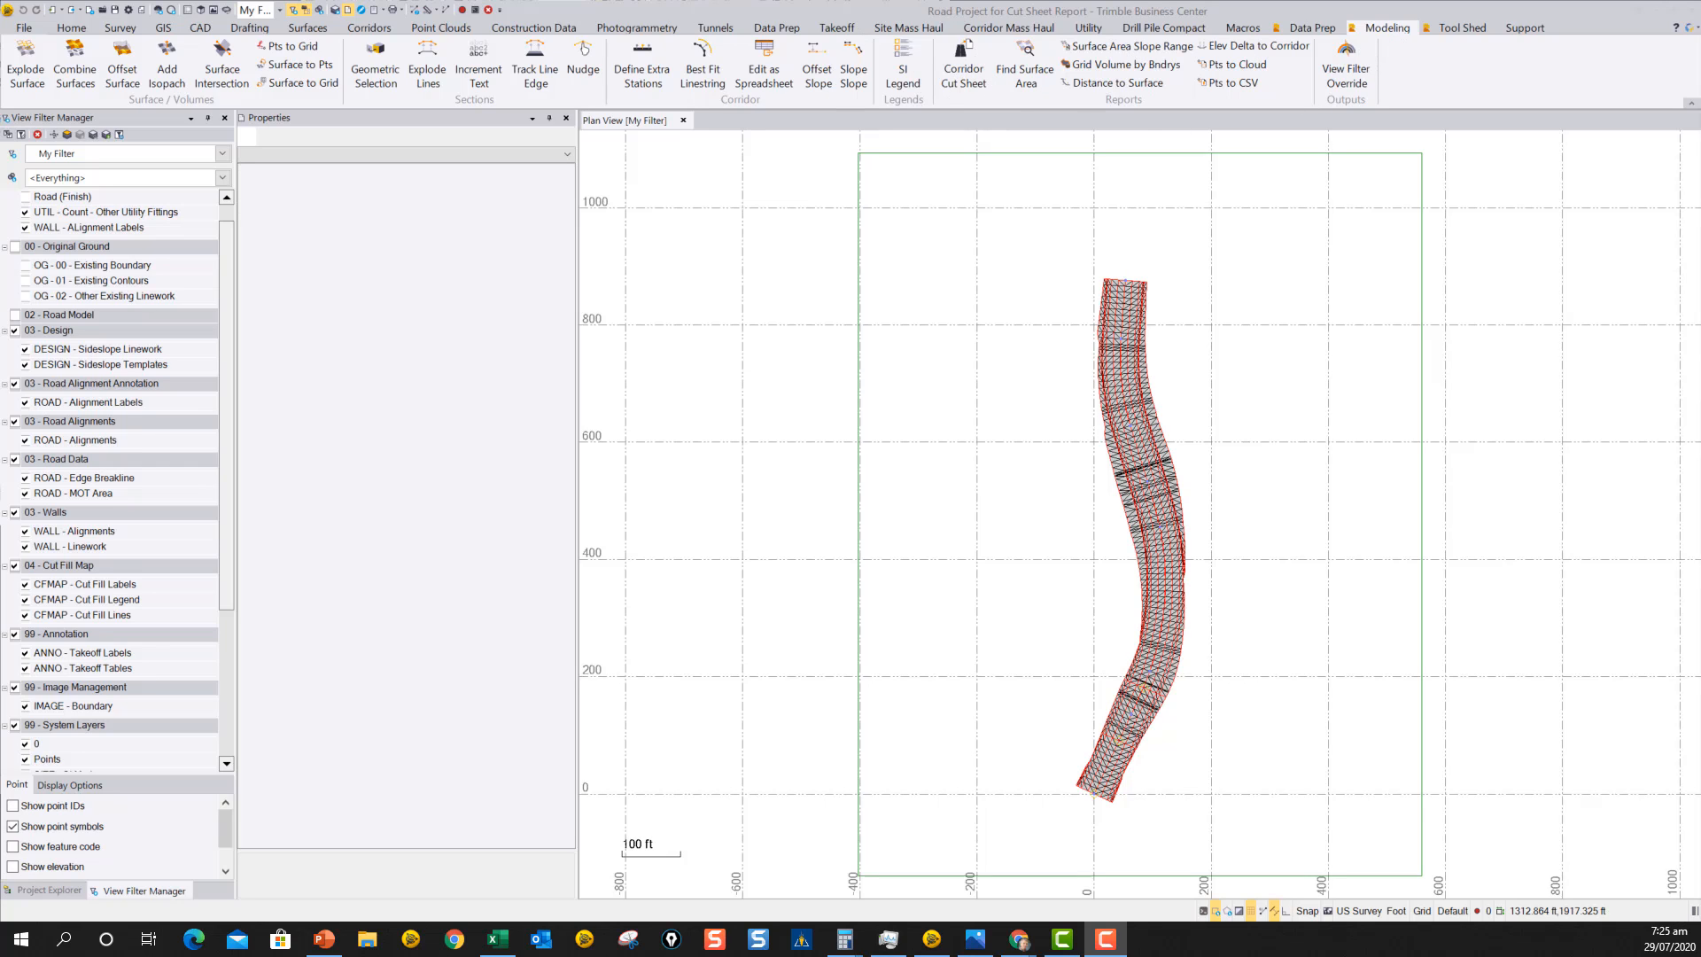
Start a Corridor Cut Sheet report for the Road corridor and set the material layer to Finish.
{"action": "left_click", "coordinate": [968, 72]}
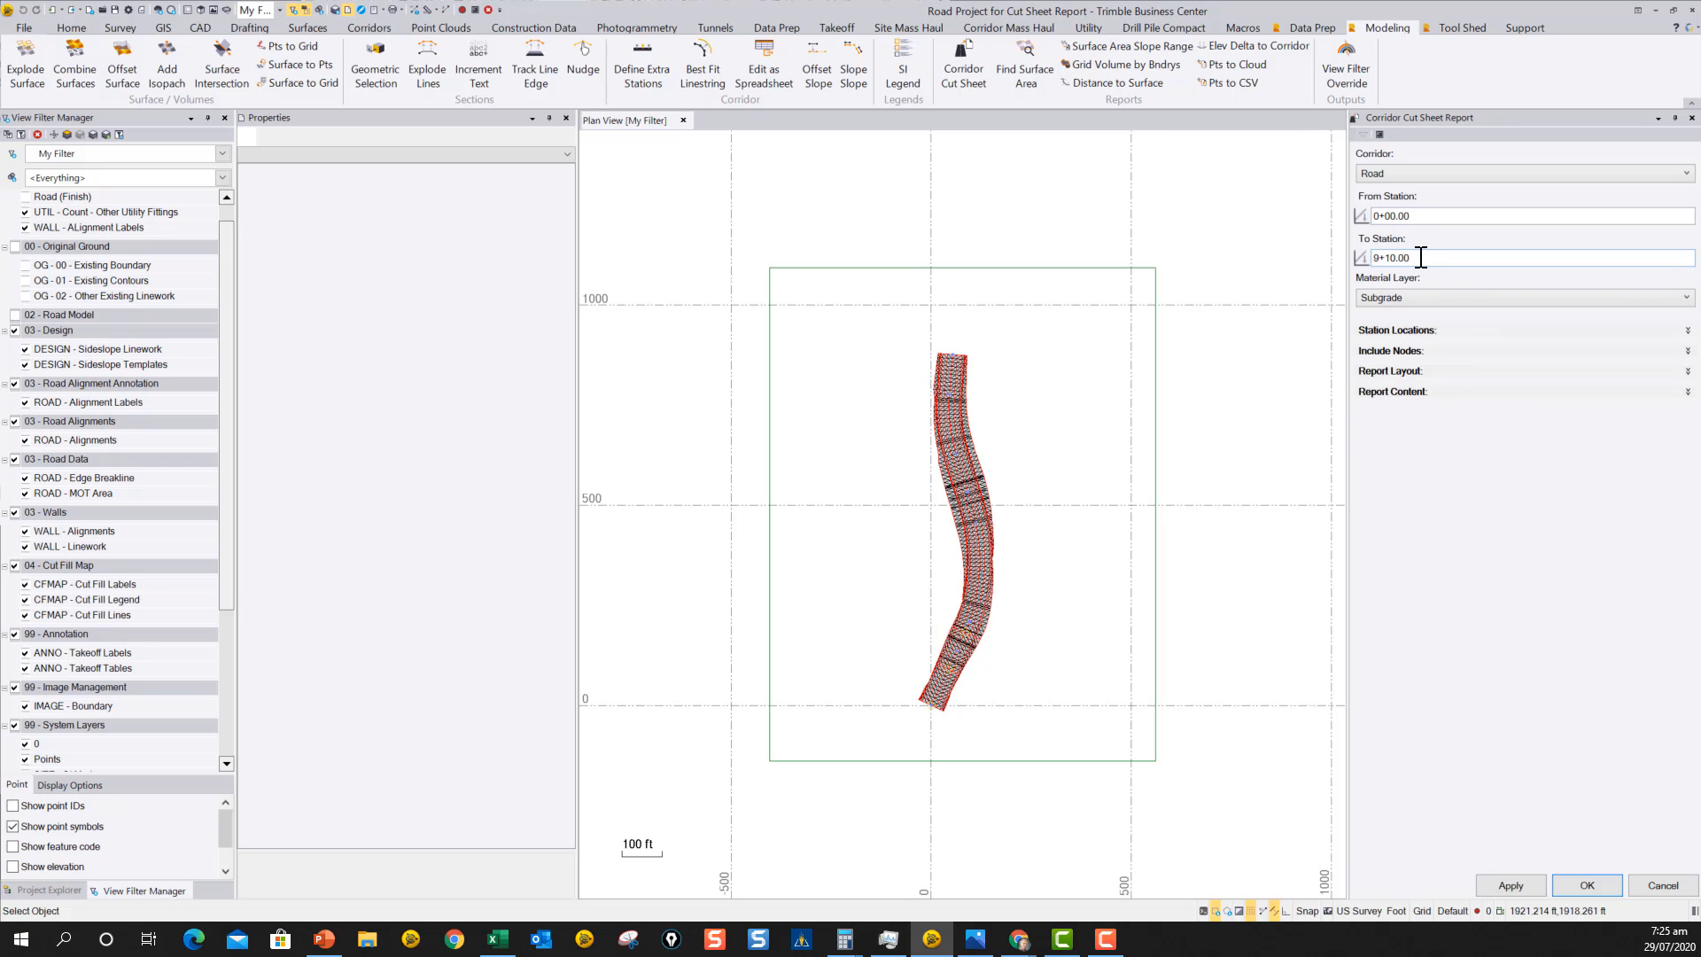
{"action": "left_click", "coordinate": [1394, 298]}
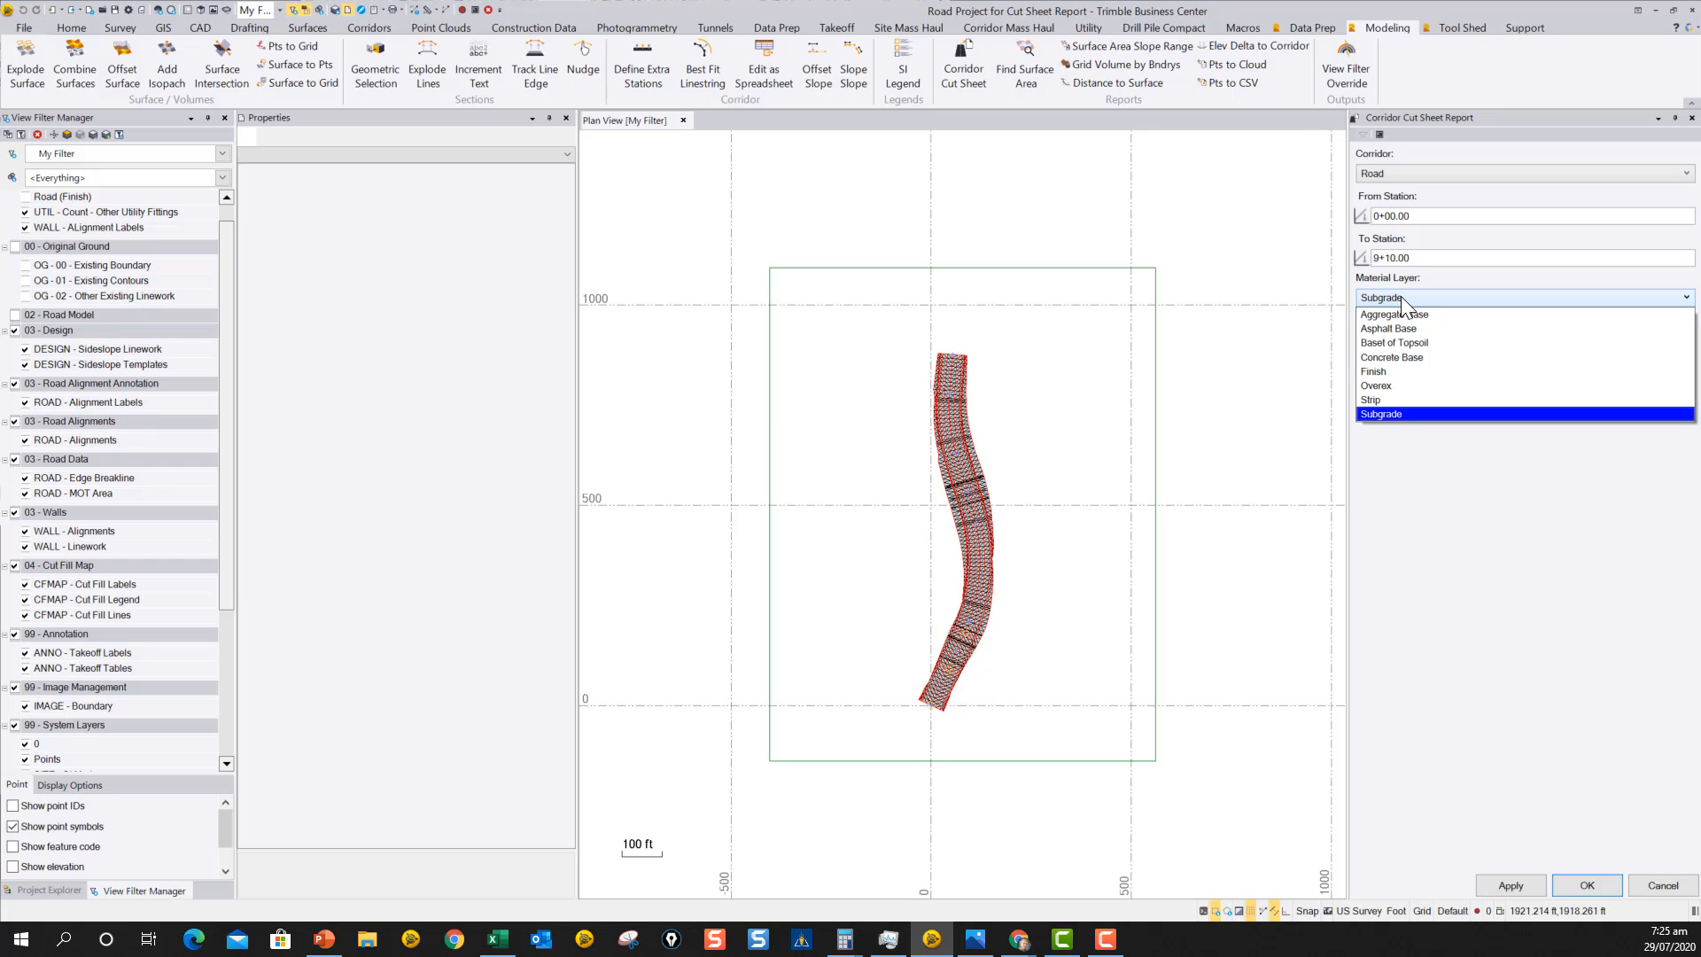
{"action": "left_click", "coordinate": [1391, 372]}
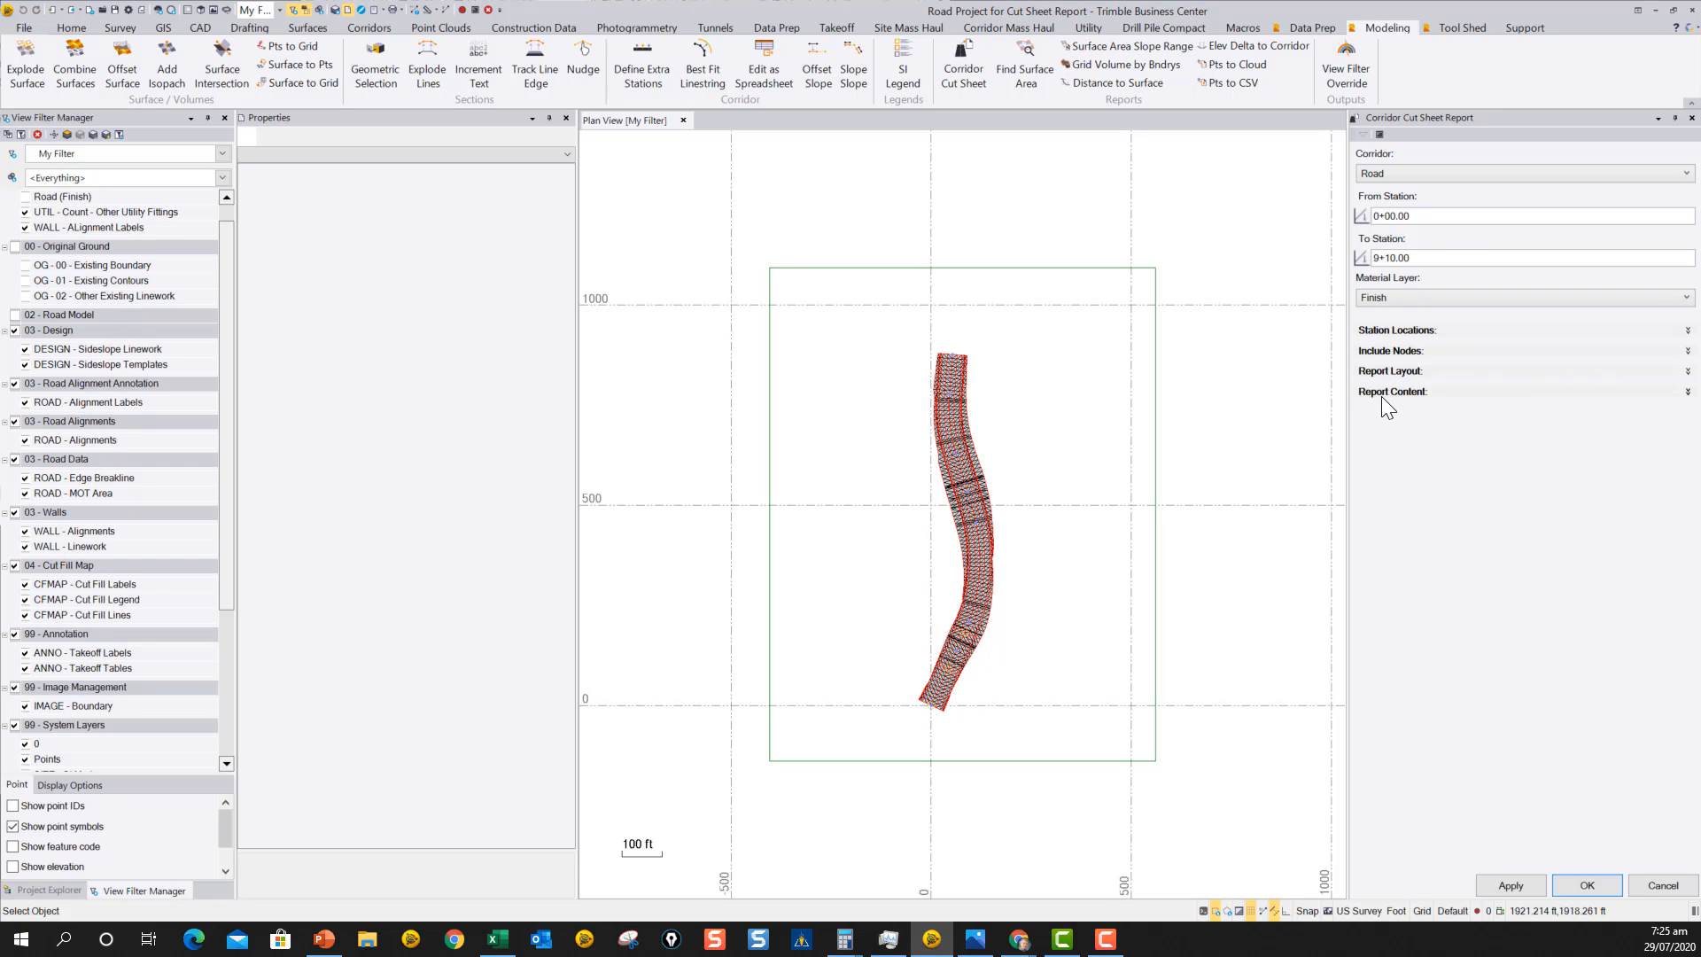
Set the report's station interval to 25.
{"action": "left_click", "coordinate": [1404, 332]}
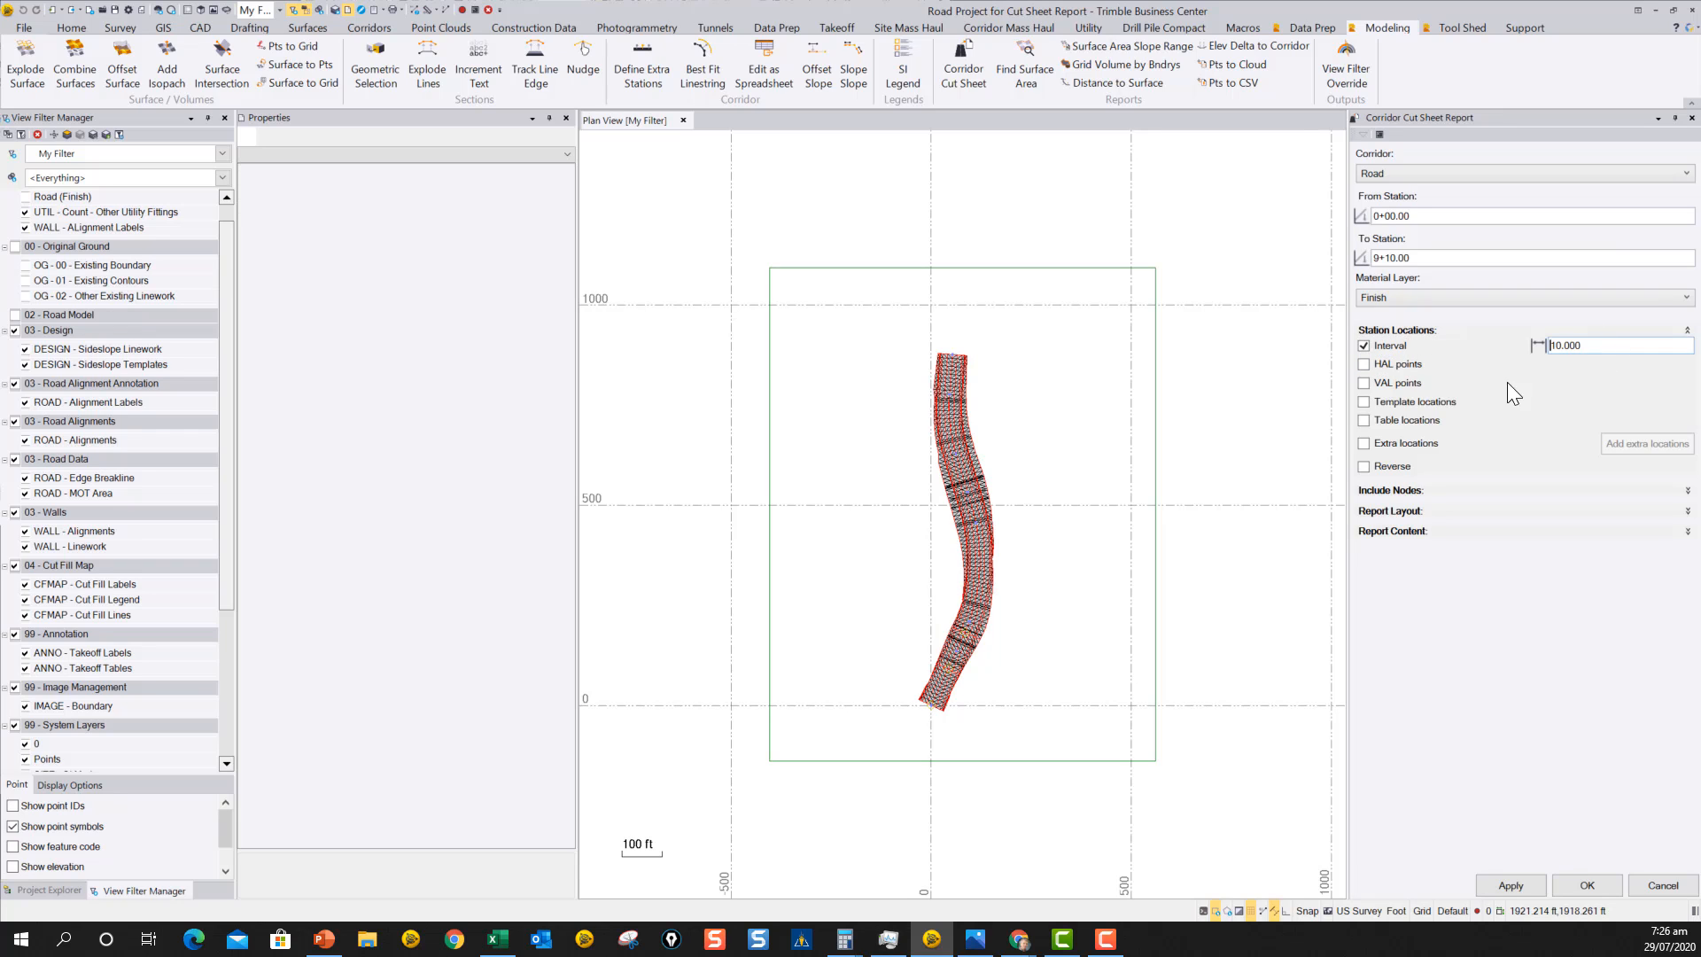
{"action": "double_click", "coordinate": [1601, 343]}
{"action": "type", "text": "25"}
{"action": "key", "text": "Tab"}
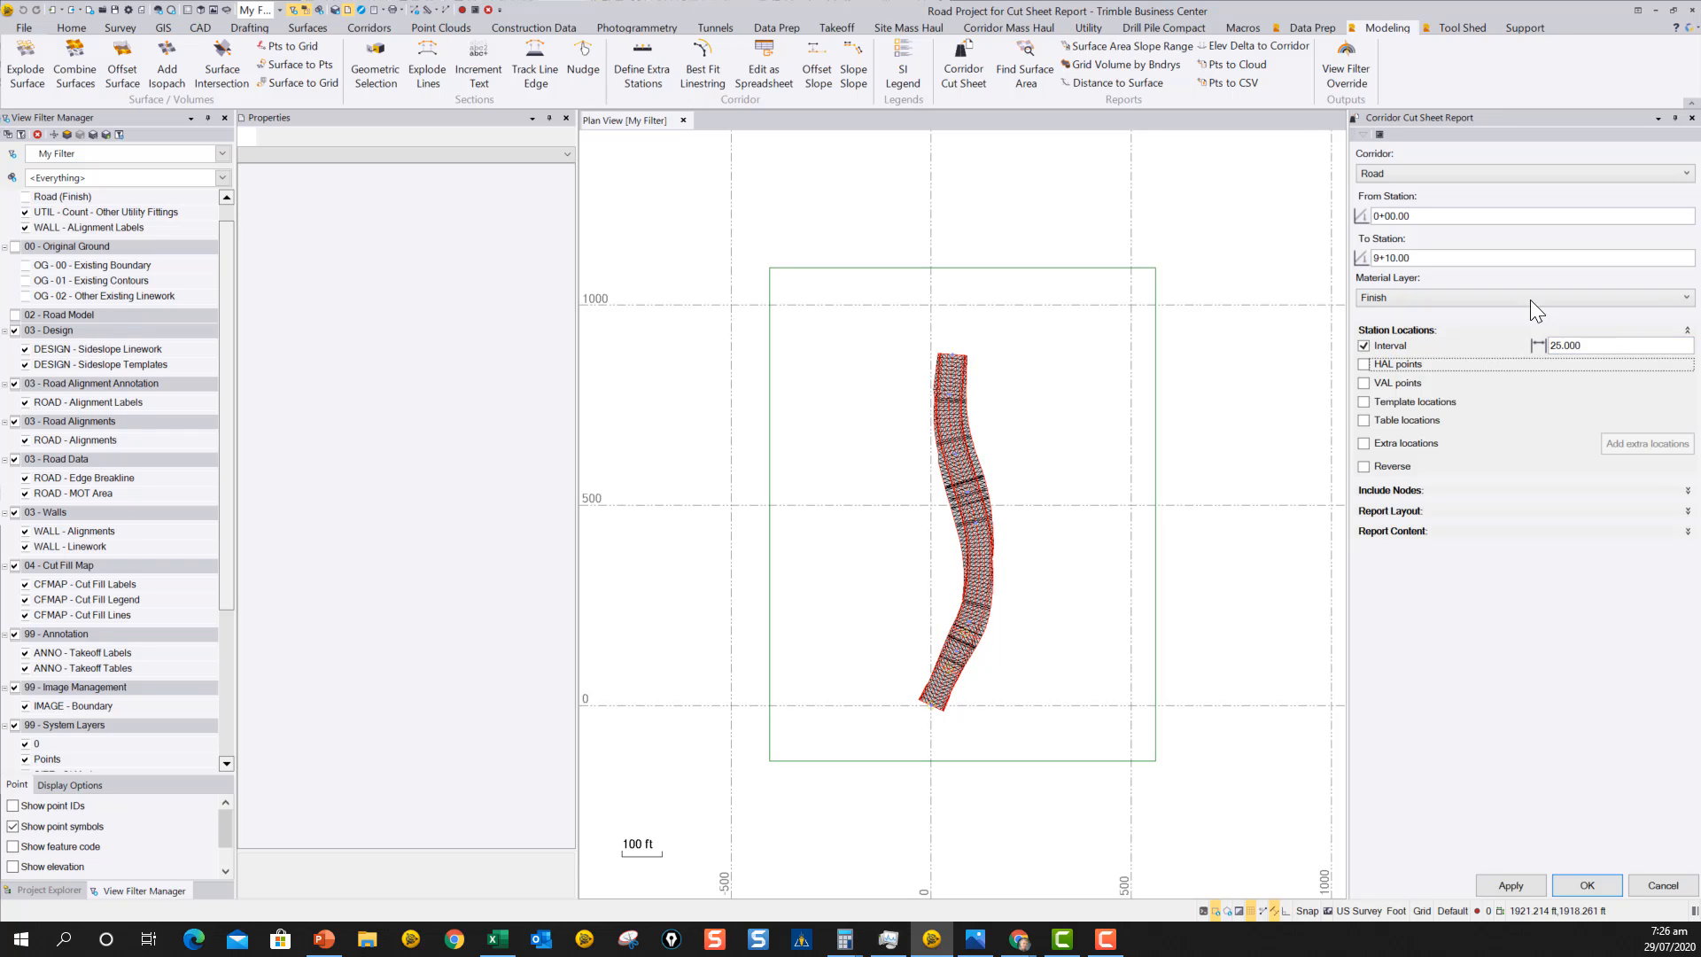
Include HAL points, VAL points, template locations, table locations and extra locations in the station locations.
{"action": "left_click", "coordinate": [1364, 383]}
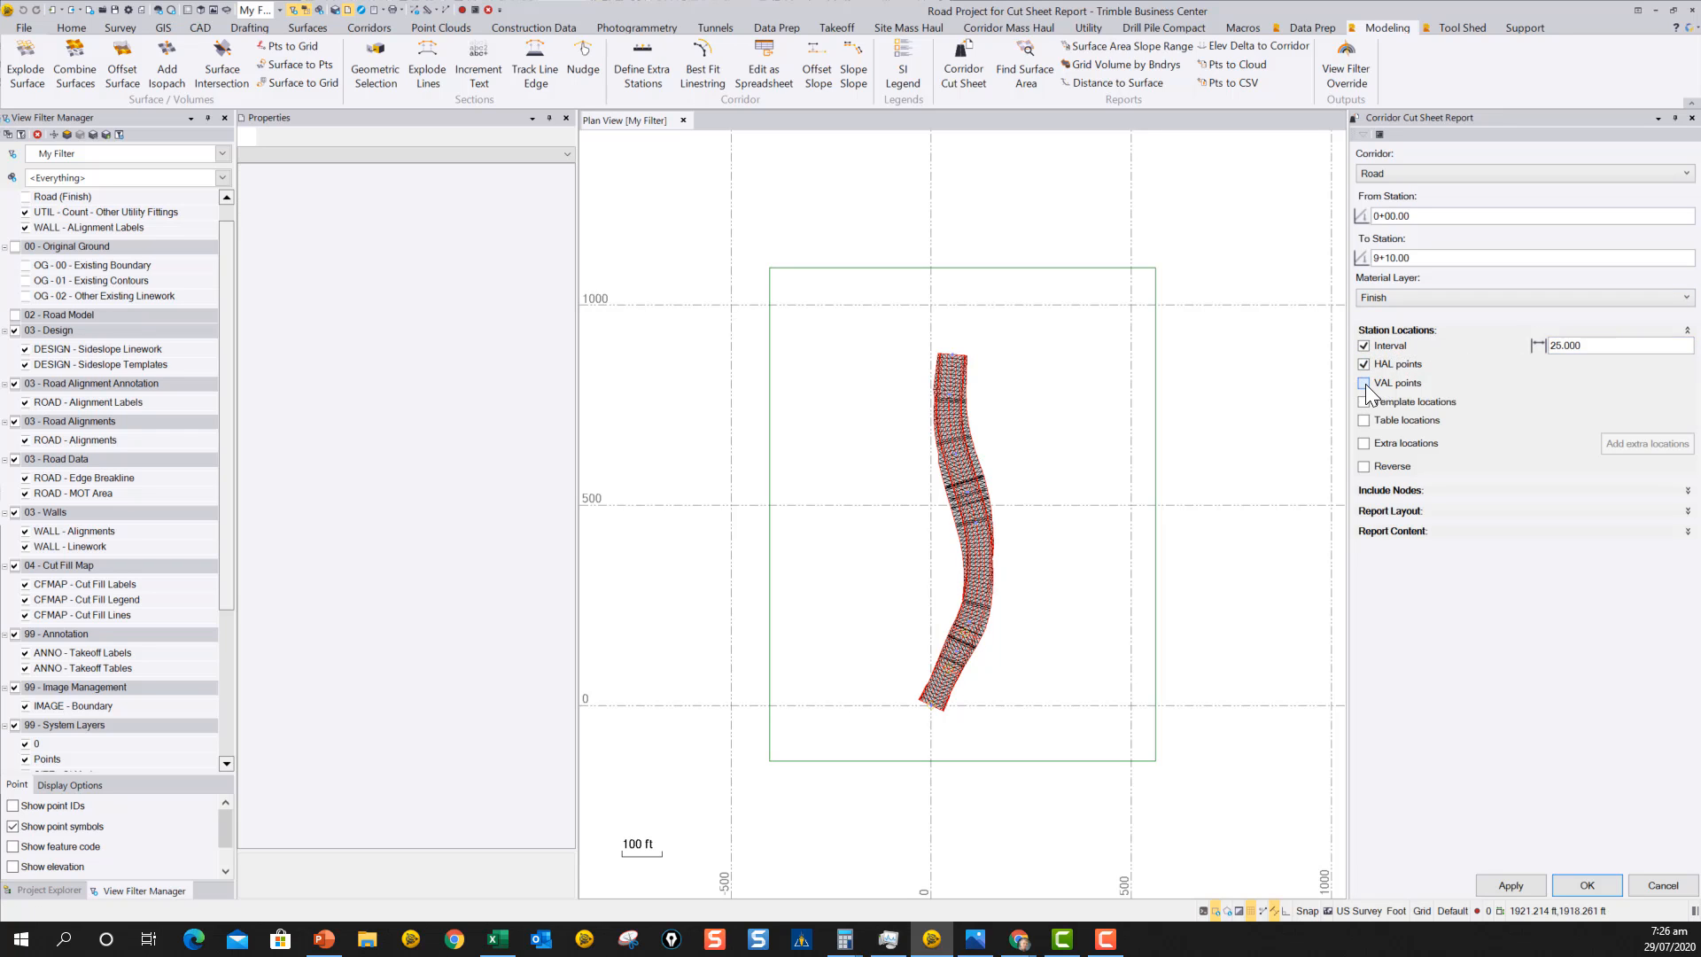
{"action": "left_click", "coordinate": [1364, 401]}
{"action": "left_click", "coordinate": [1364, 420]}
{"action": "left_click", "coordinate": [1364, 443]}
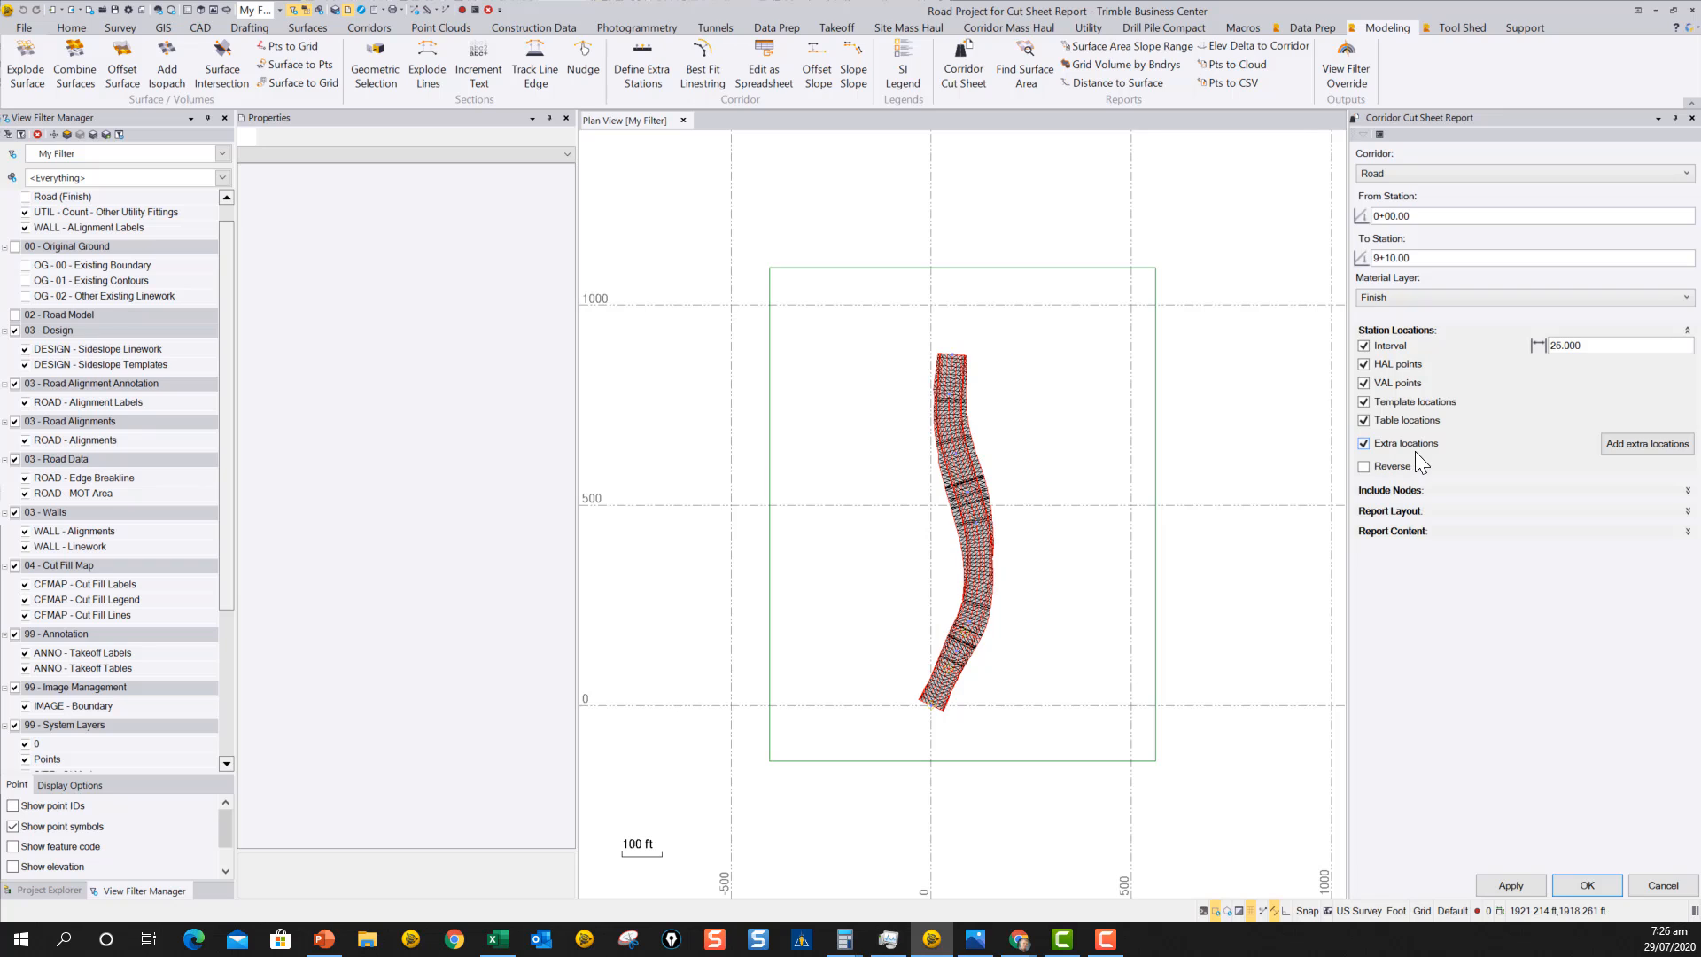
Define an extra station at 2+36.80 on the HAL alignment.
{"action": "left_click", "coordinate": [1647, 442]}
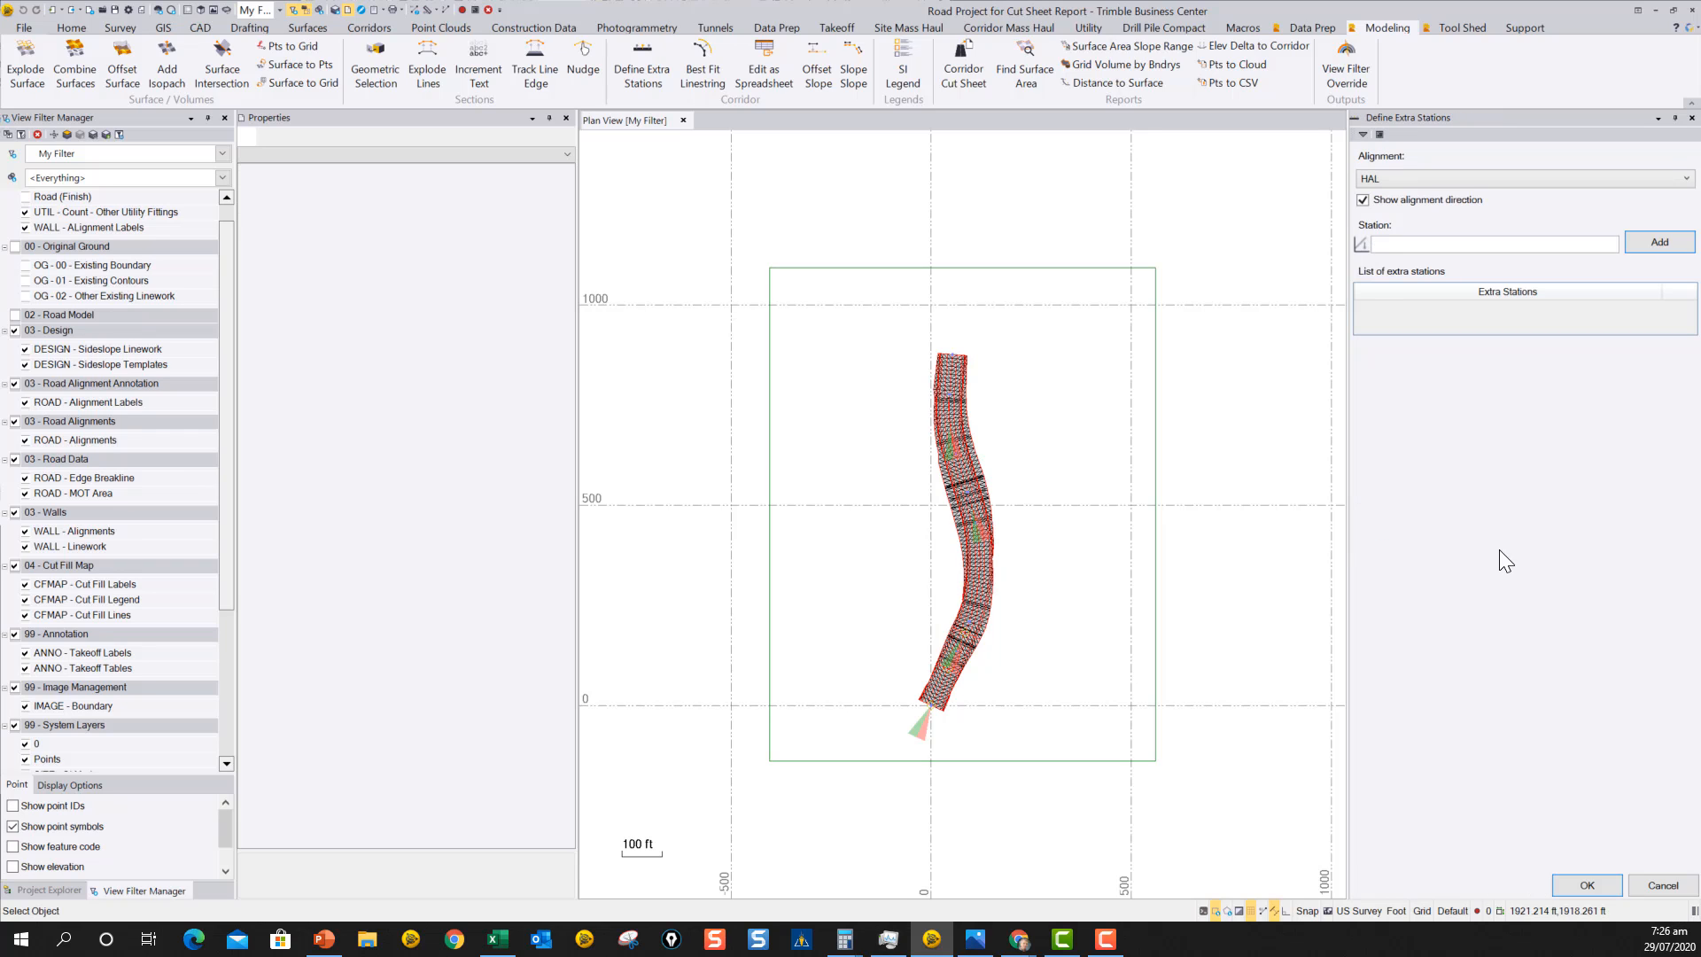
{"action": "left_click", "coordinate": [1402, 246]}
{"action": "type", "text": "2"}
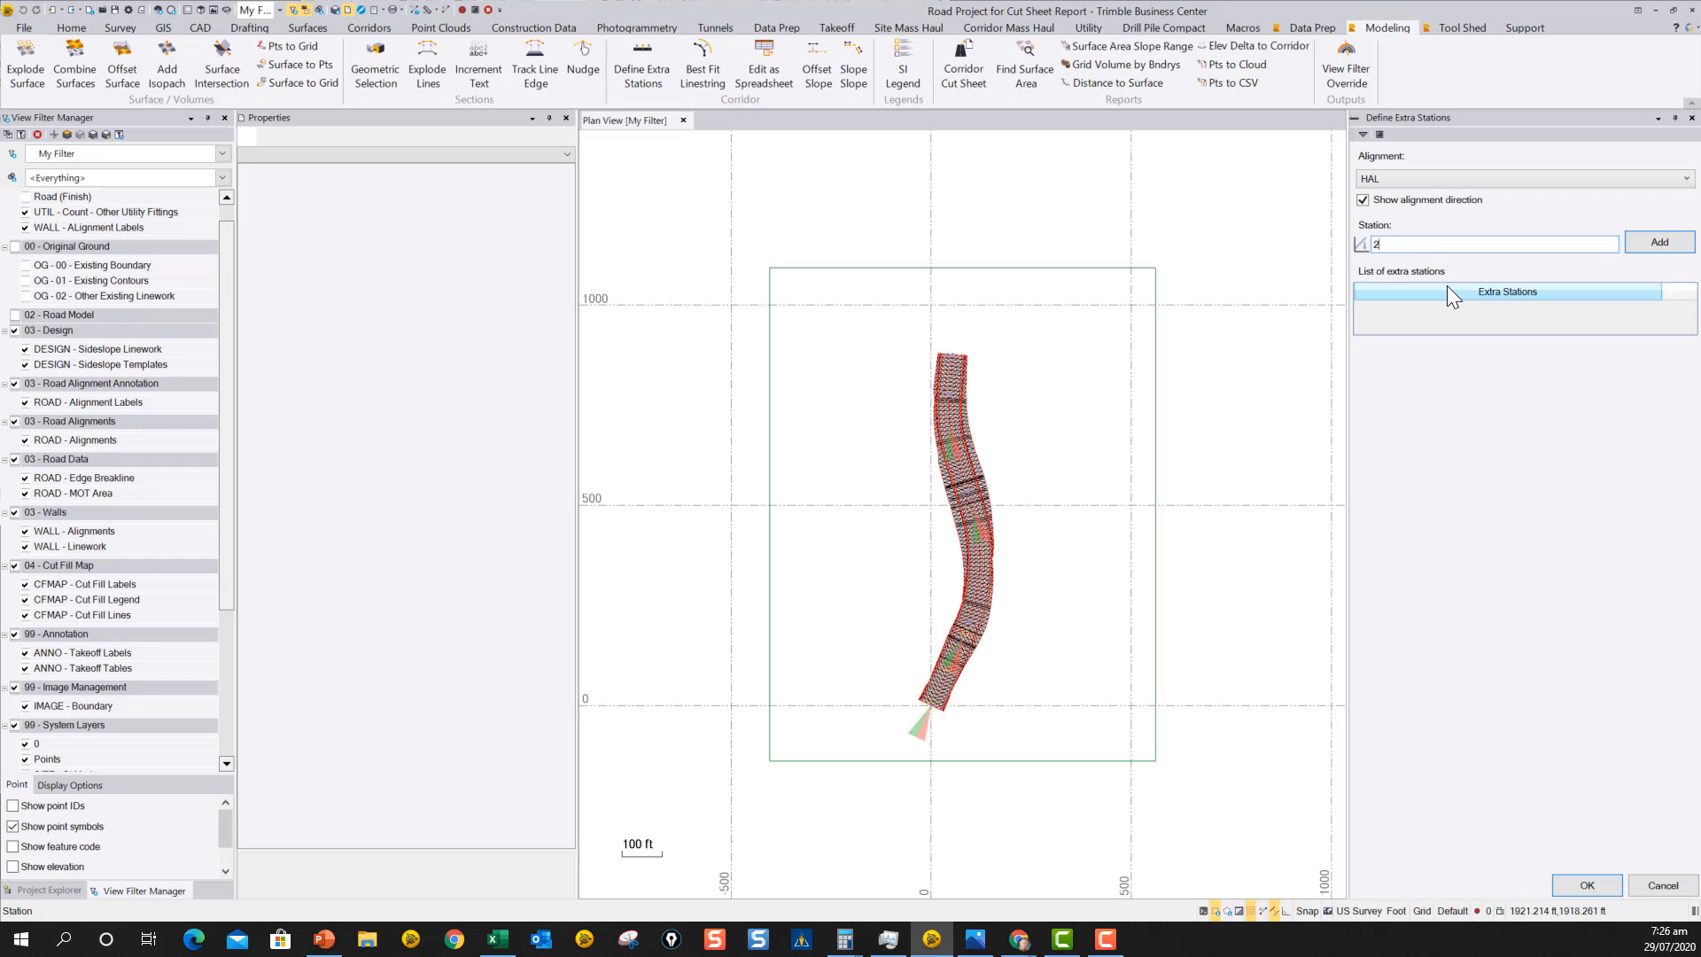
{"action": "type", "text": "36.8"}
{"action": "left_click", "coordinate": [1659, 242]}
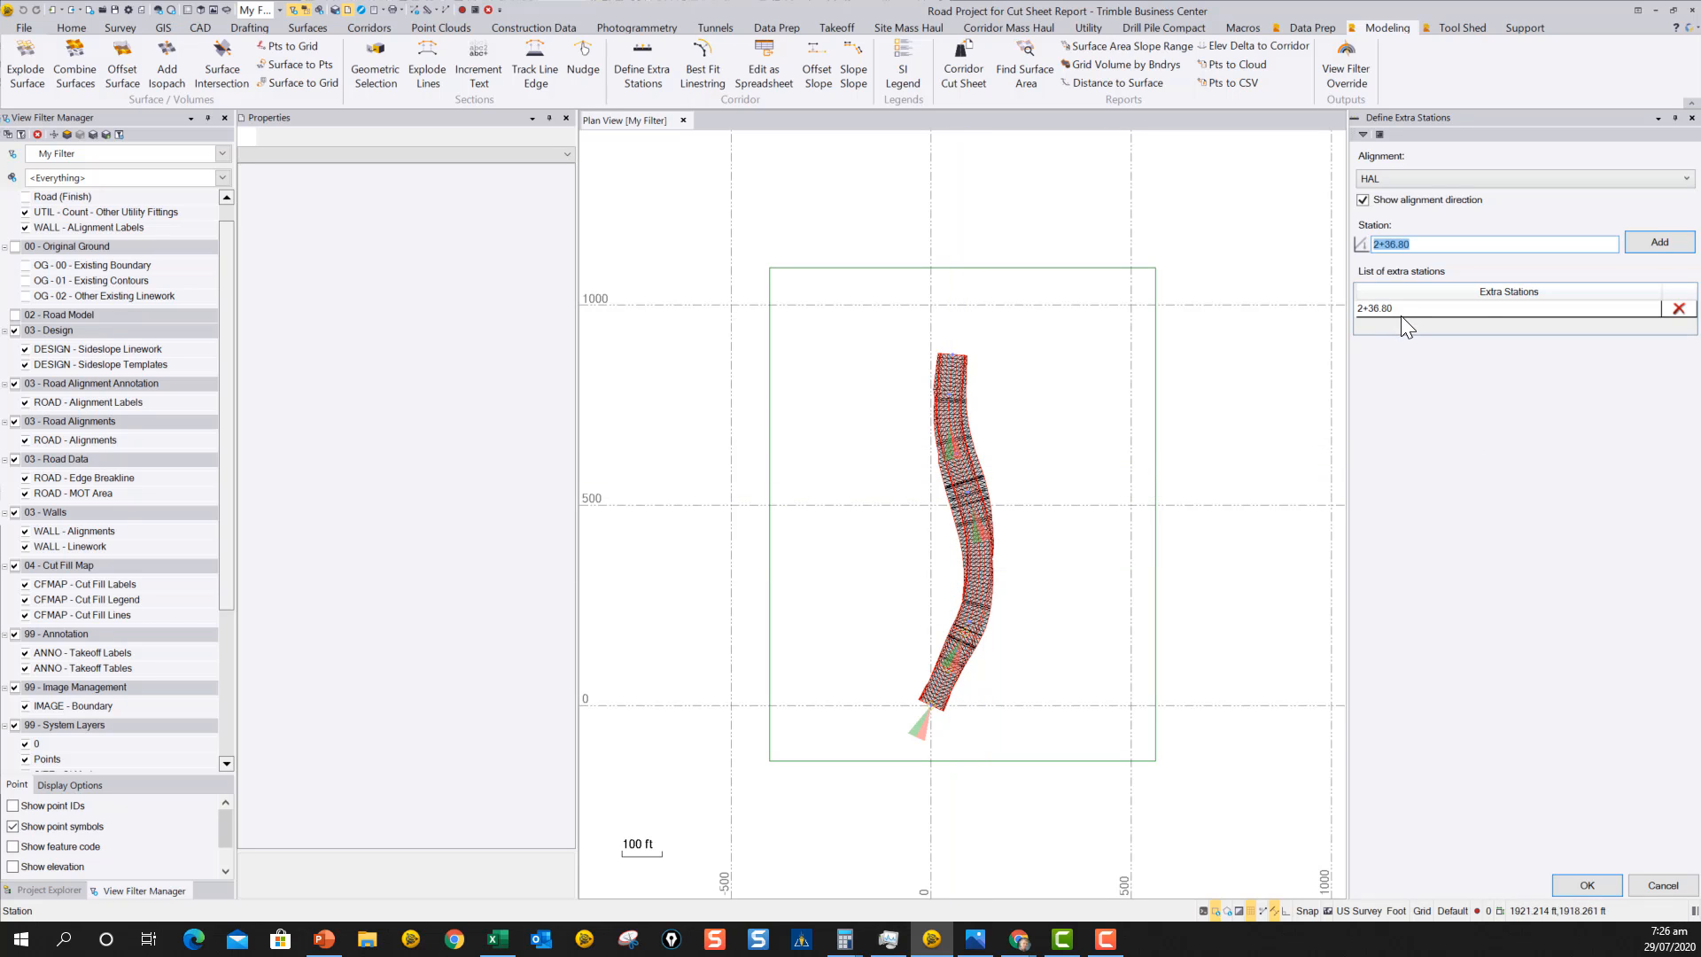
{"action": "left_click", "coordinate": [1590, 883]}
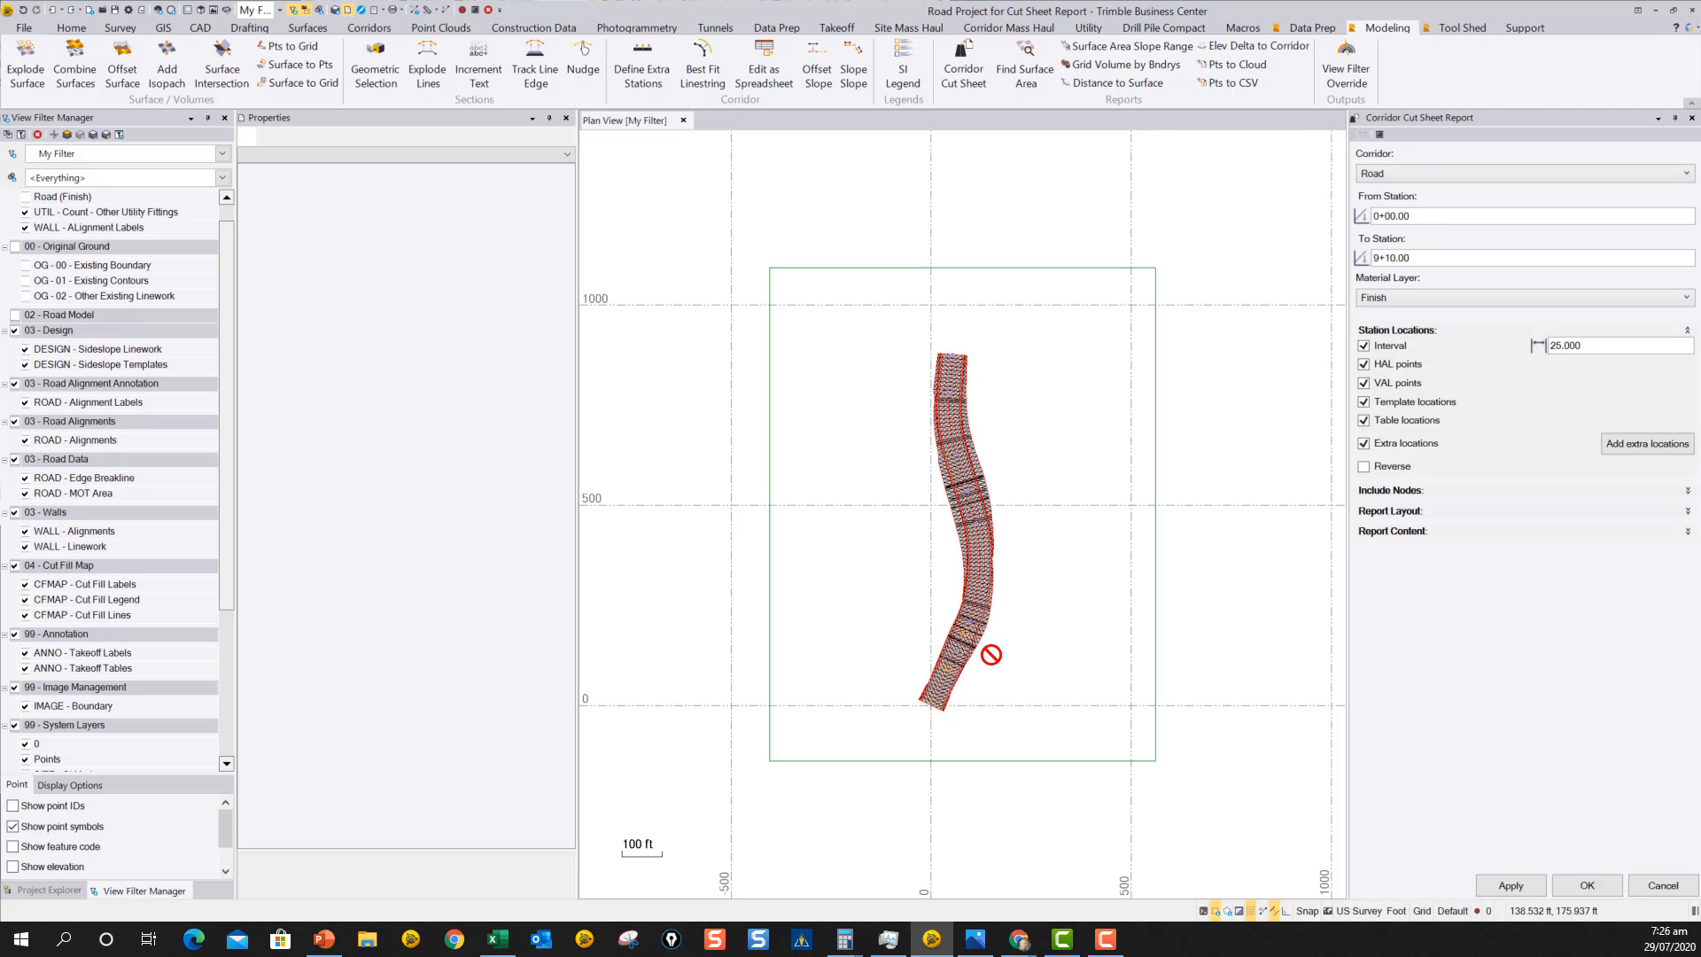
Examine the corridor in plan view and review the nodes included in the report.
{"action": "scroll", "coordinate": [987, 653], "scroll_direction": "up", "scroll_amount": 5}
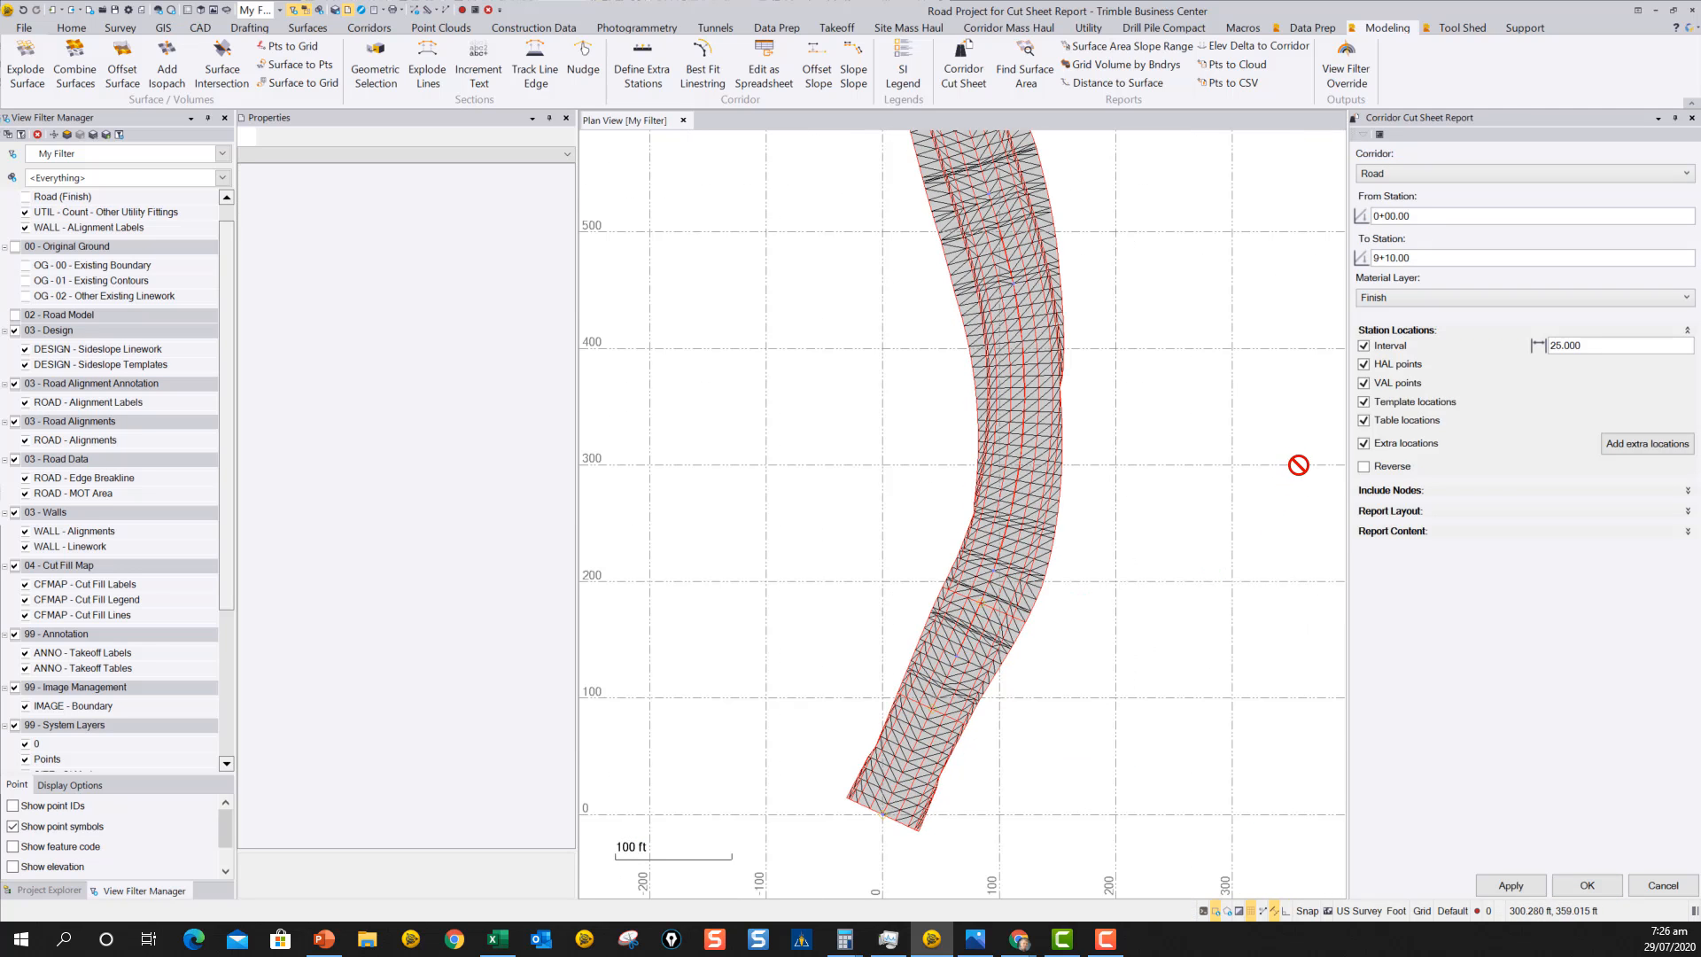
{"action": "middle_click_drag", "start_coordinate": [1158, 612], "coordinate": [1146, 558]}
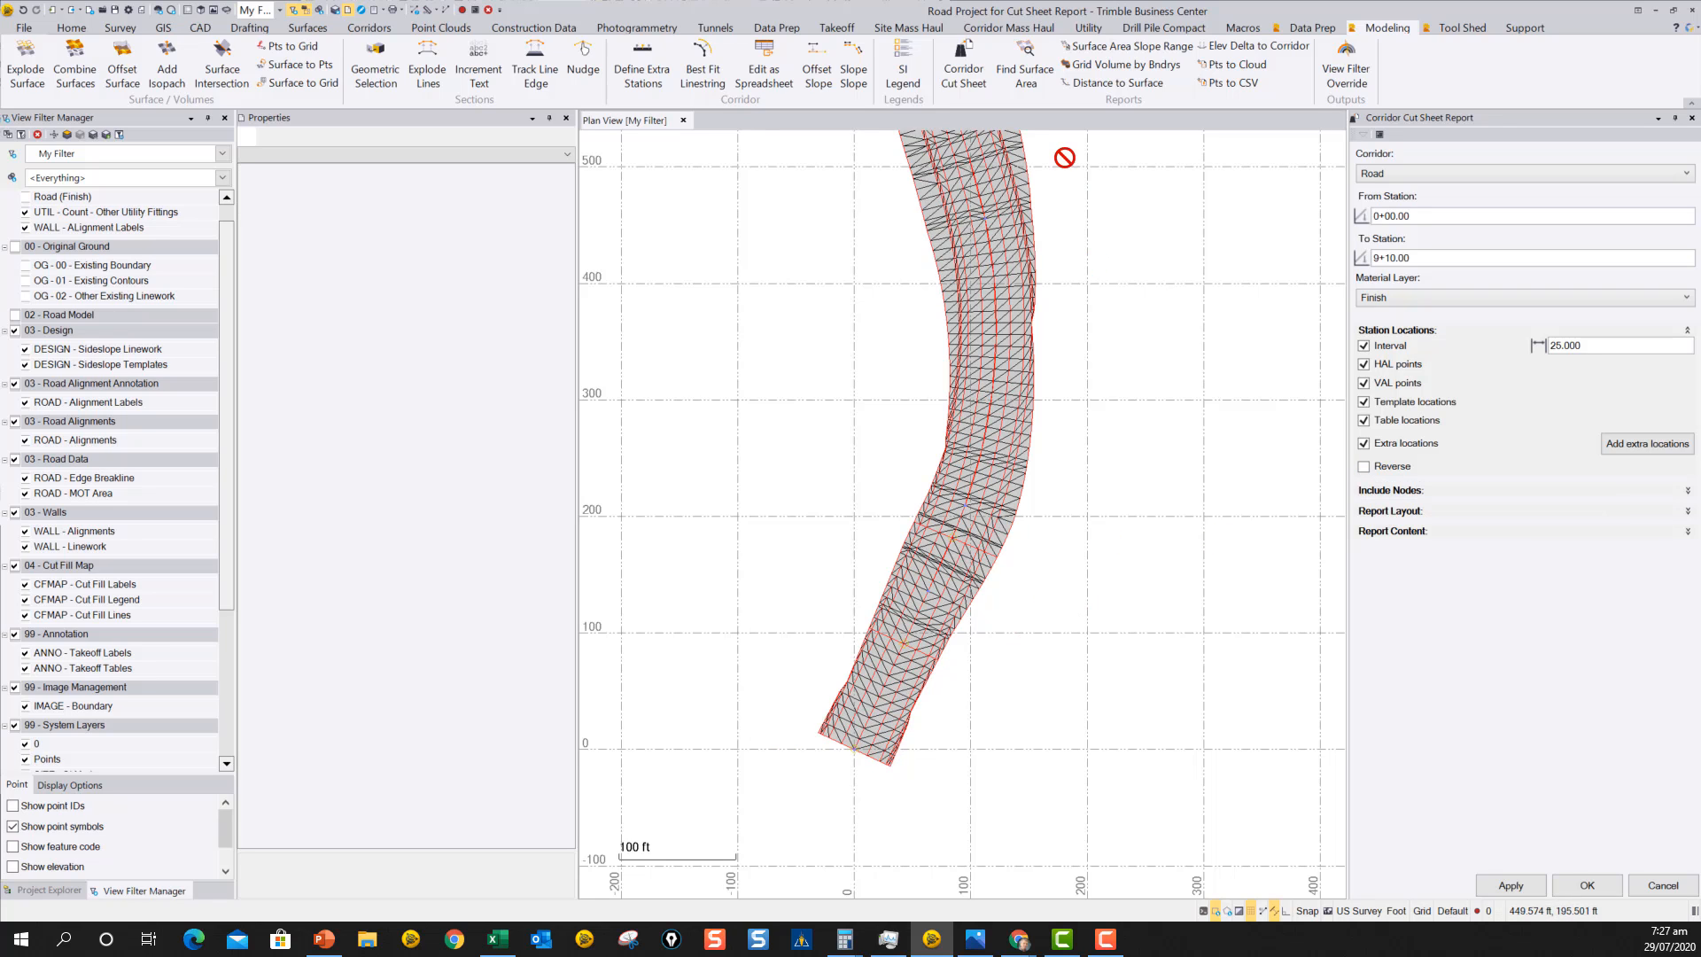
{"action": "middle_click_drag", "start_coordinate": [1090, 239], "coordinate": [1086, 386]}
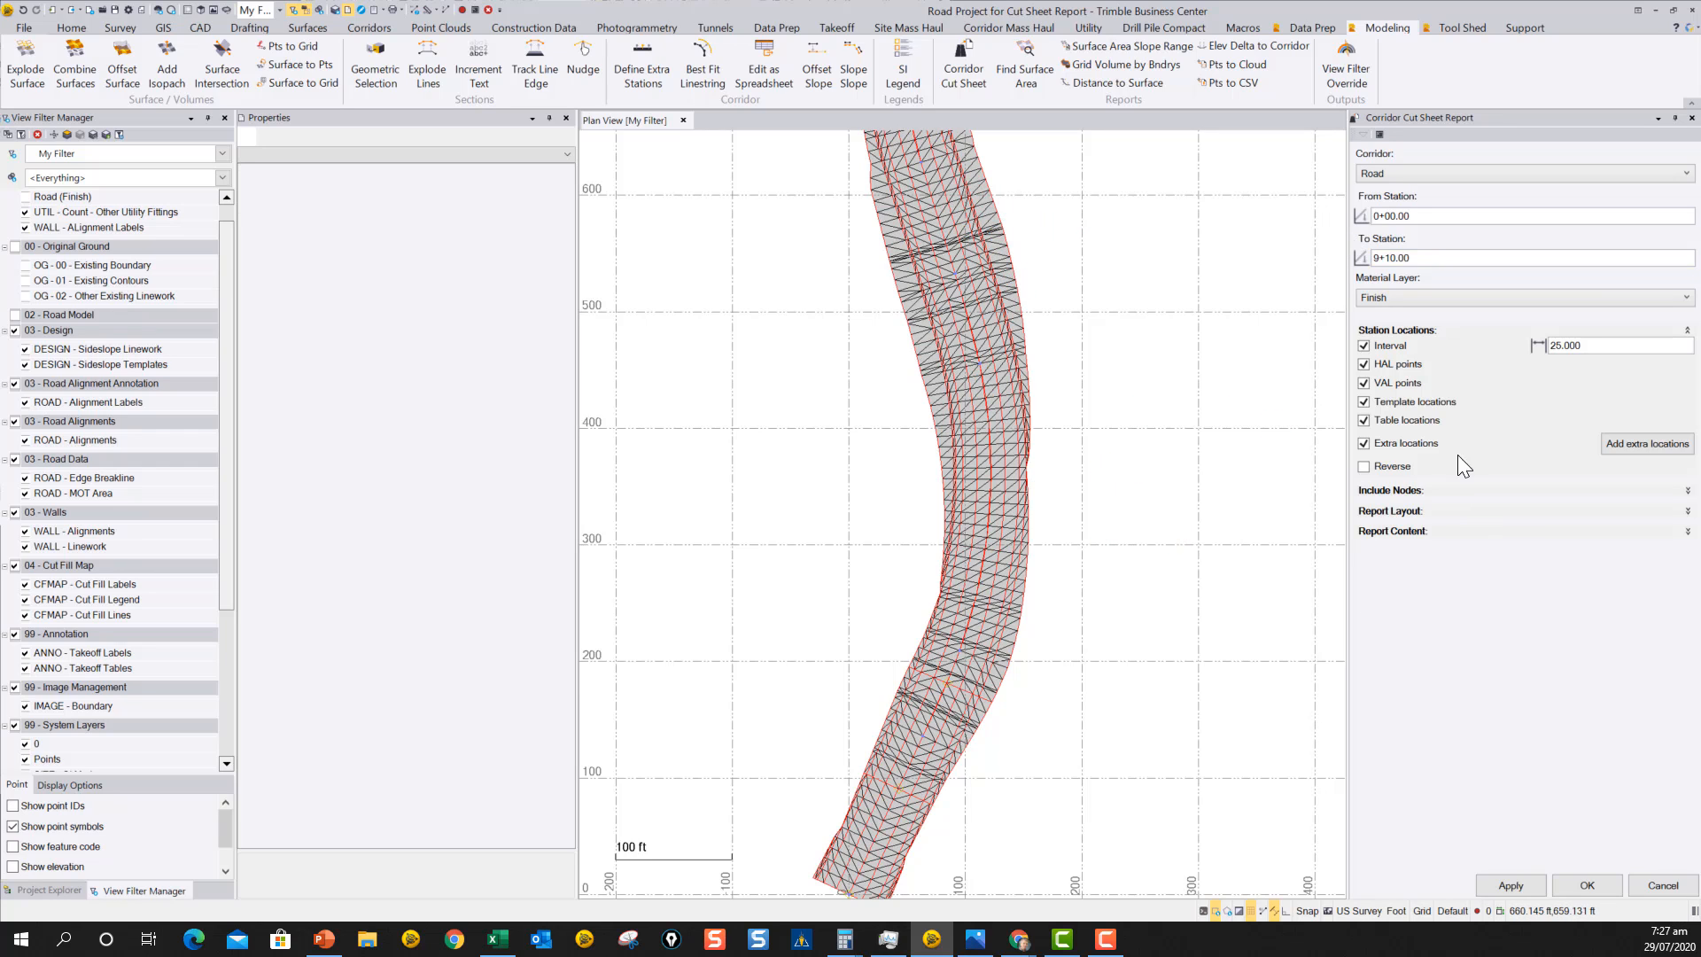
{"action": "left_click", "coordinate": [1688, 330]}
{"action": "left_click", "coordinate": [1687, 351]}
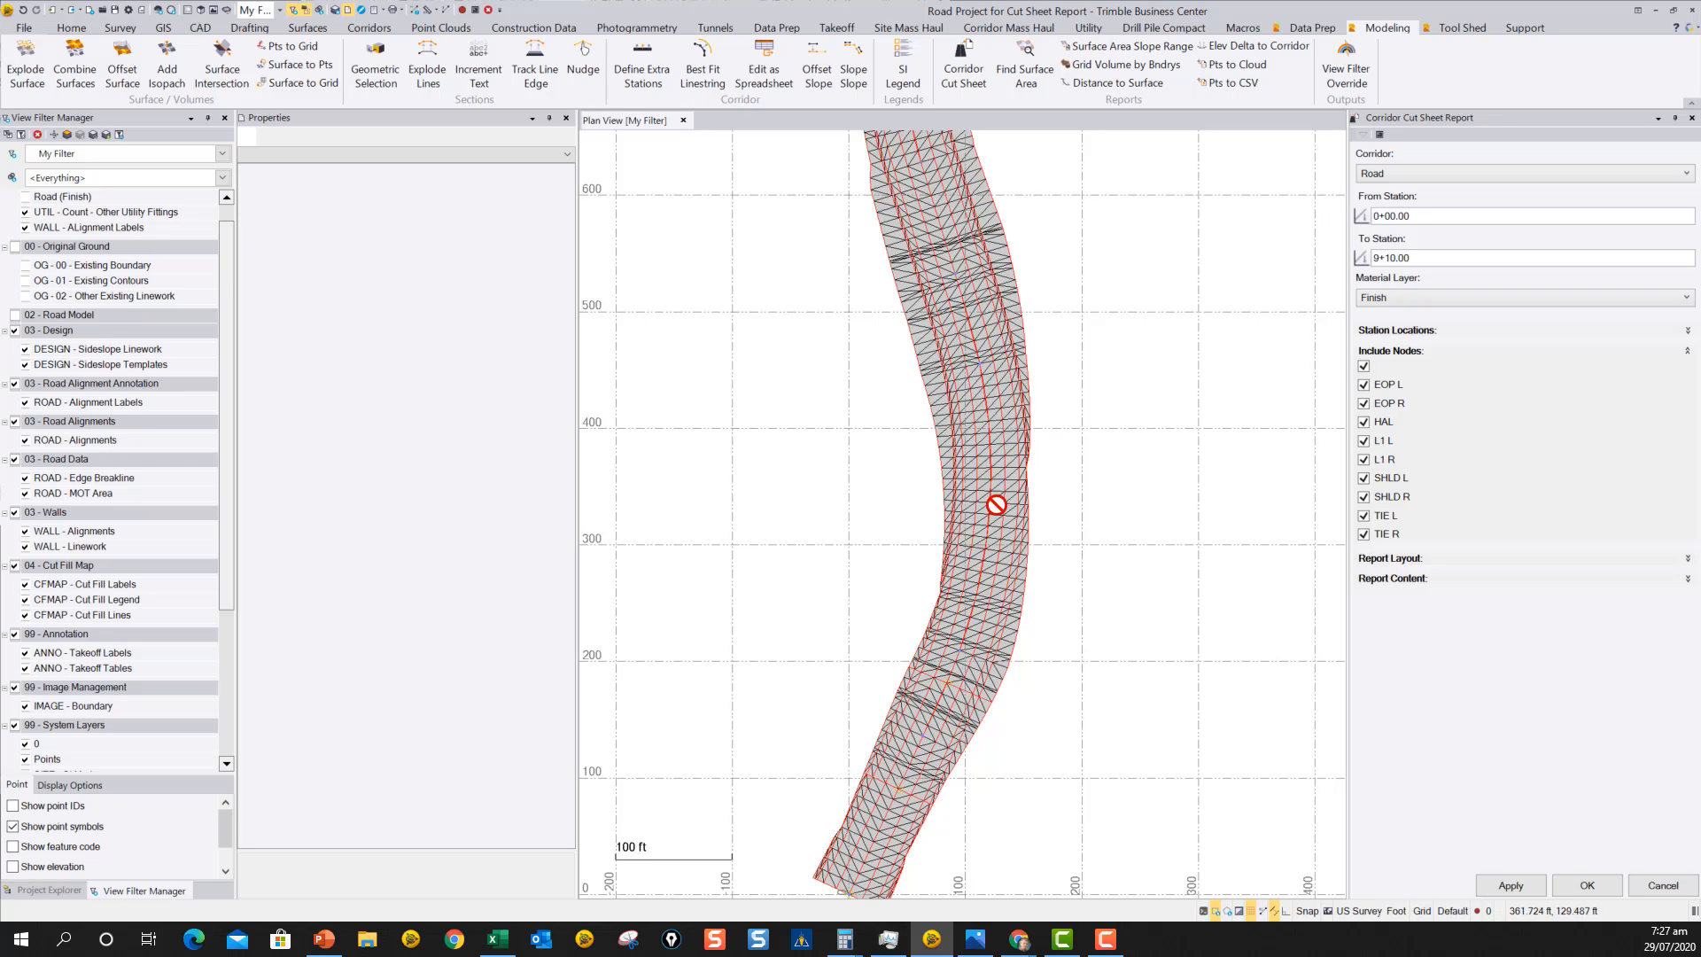
{"action": "middle_click_drag", "start_coordinate": [1083, 578], "coordinate": [1010, 506]}
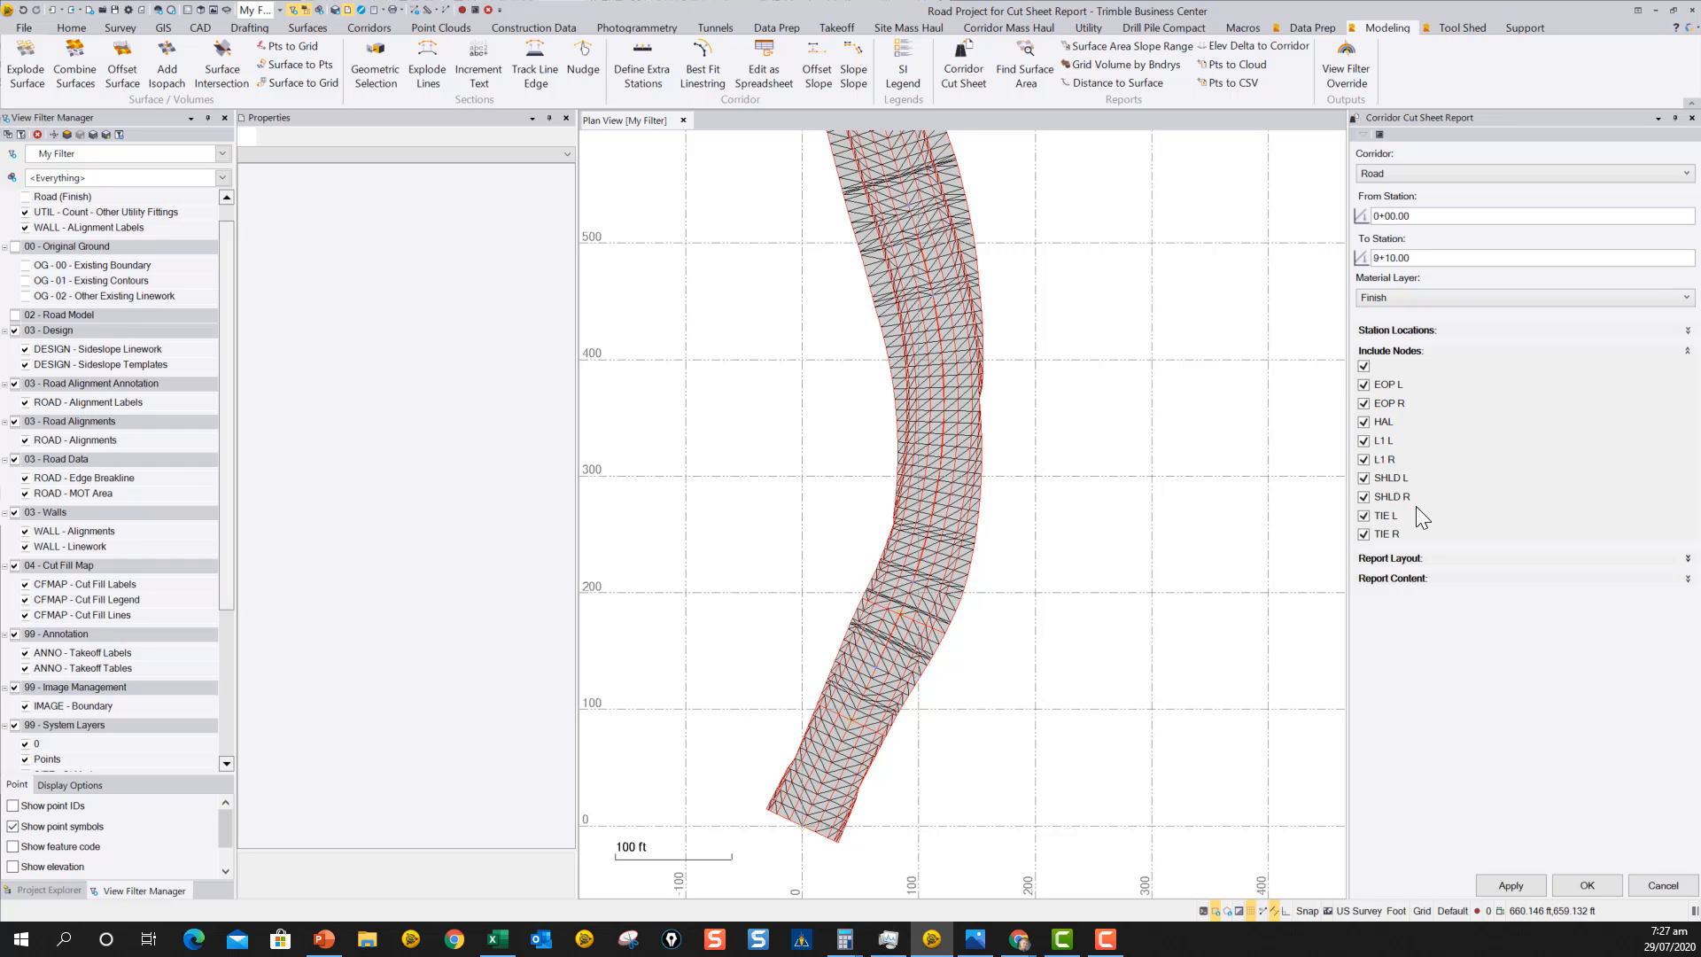
{"action": "left_click", "coordinate": [1687, 352]}
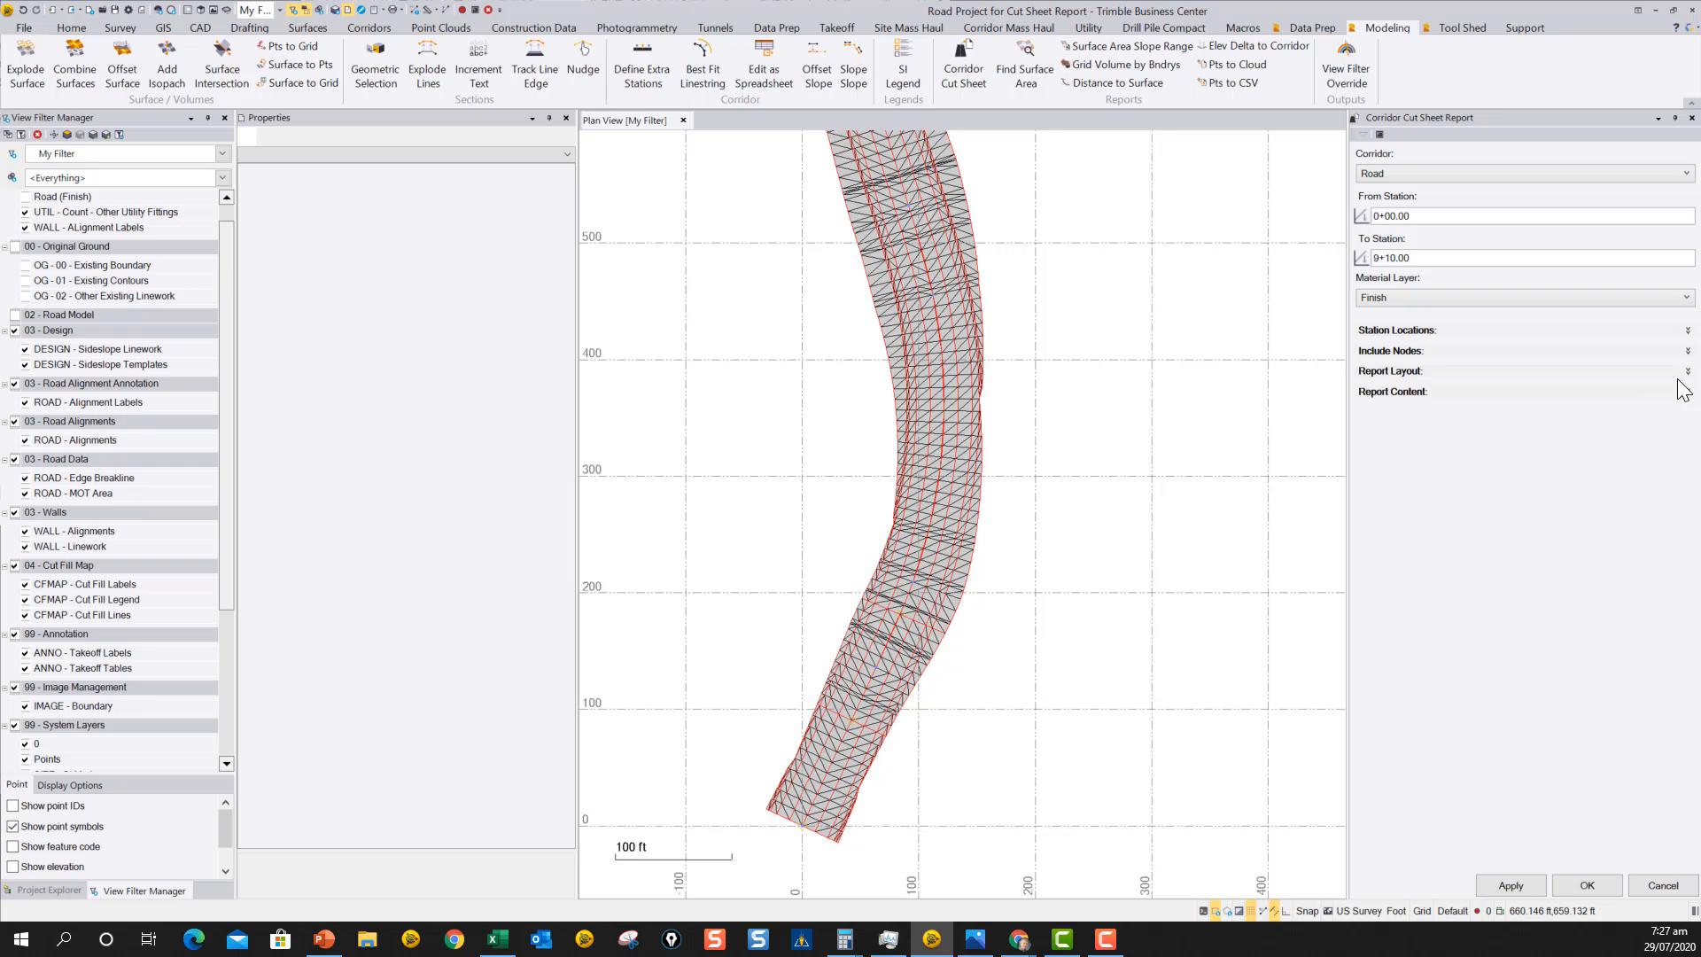
In the report layout, use the Across node listing format and set the total number of columns to 15.
{"action": "left_click", "coordinate": [1686, 372]}
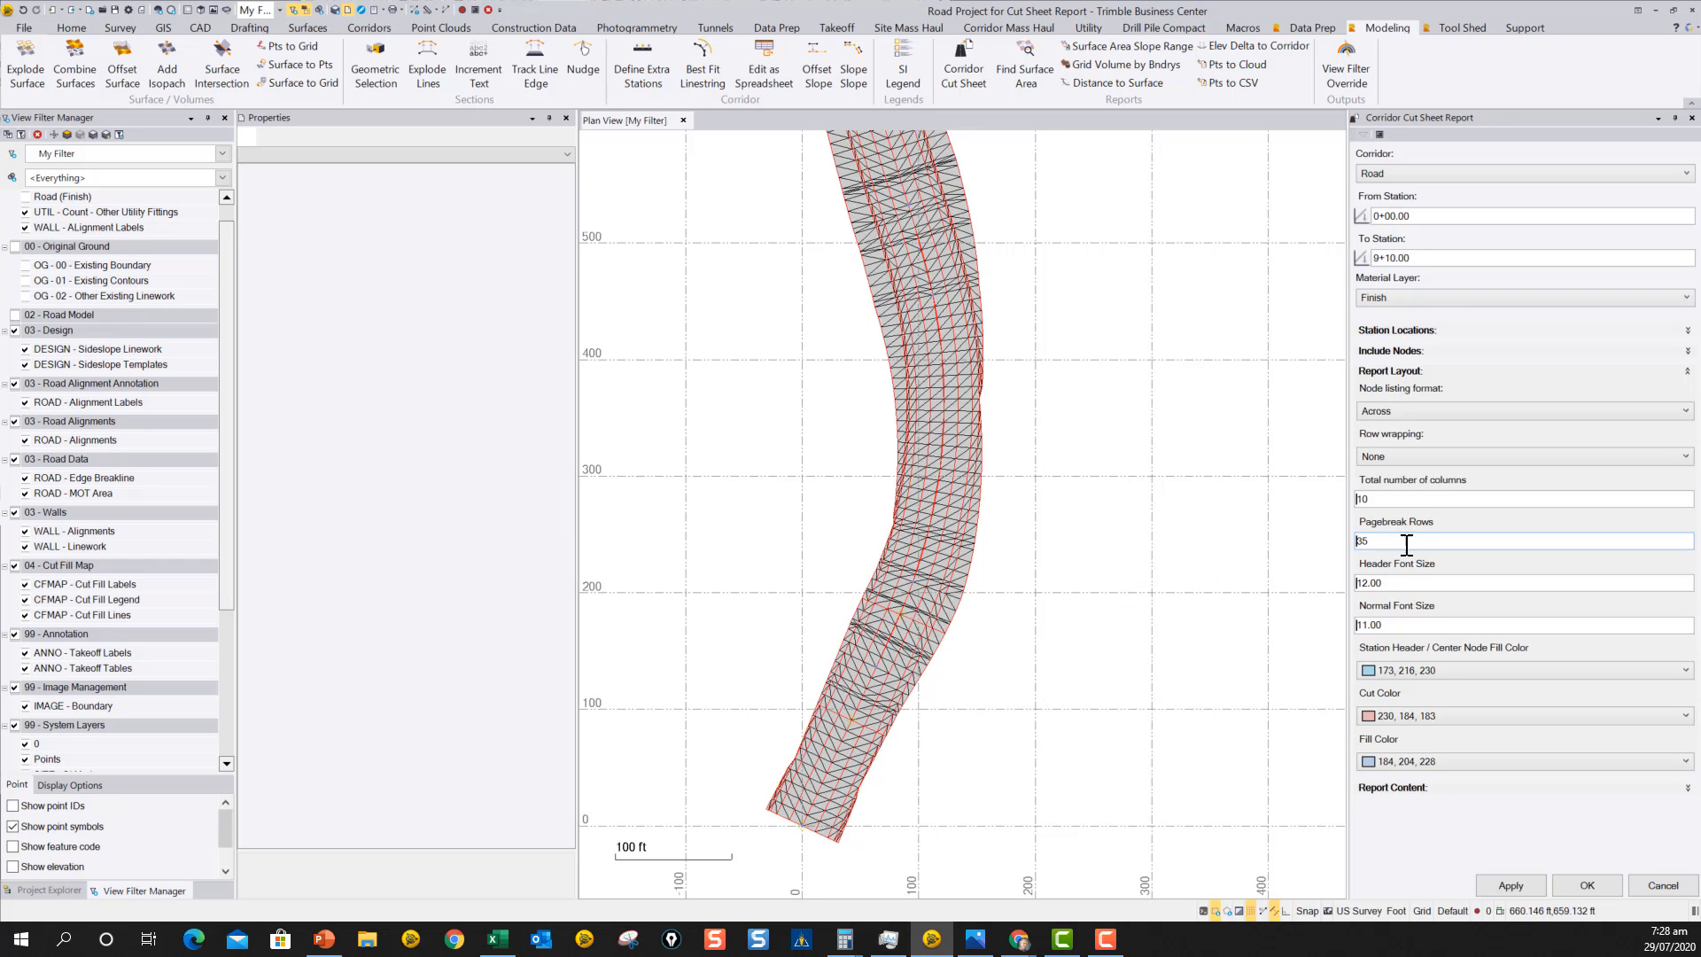
{"action": "left_click", "coordinate": [1392, 413]}
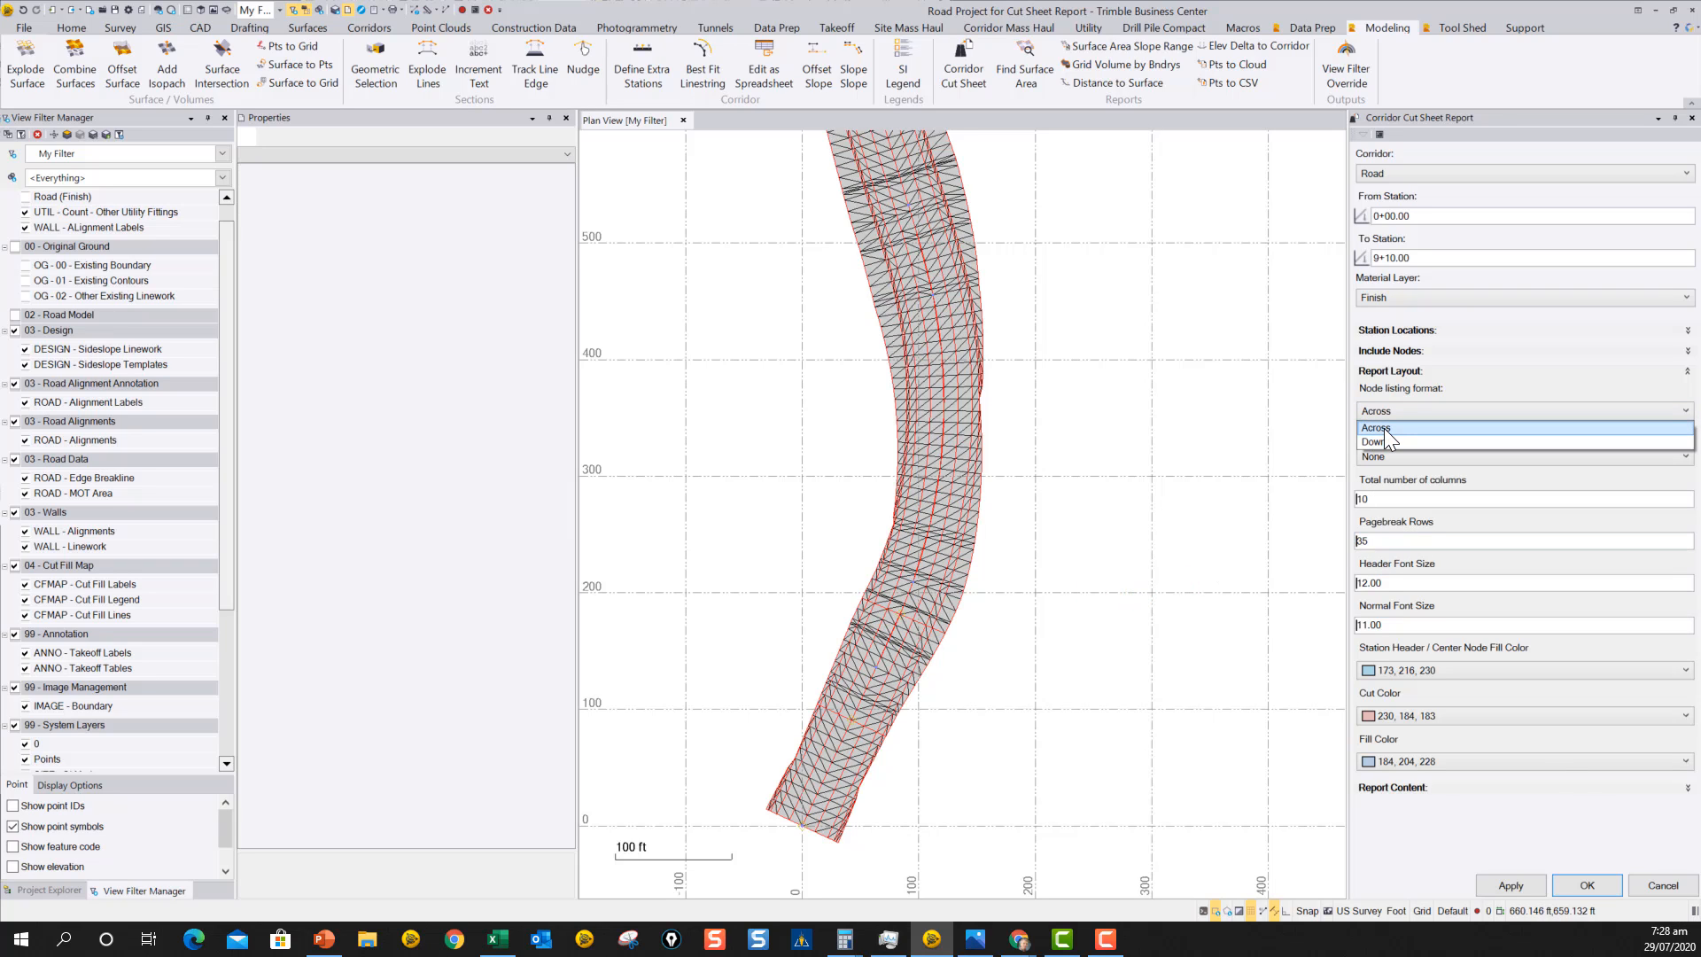
{"action": "left_click", "coordinate": [1384, 428]}
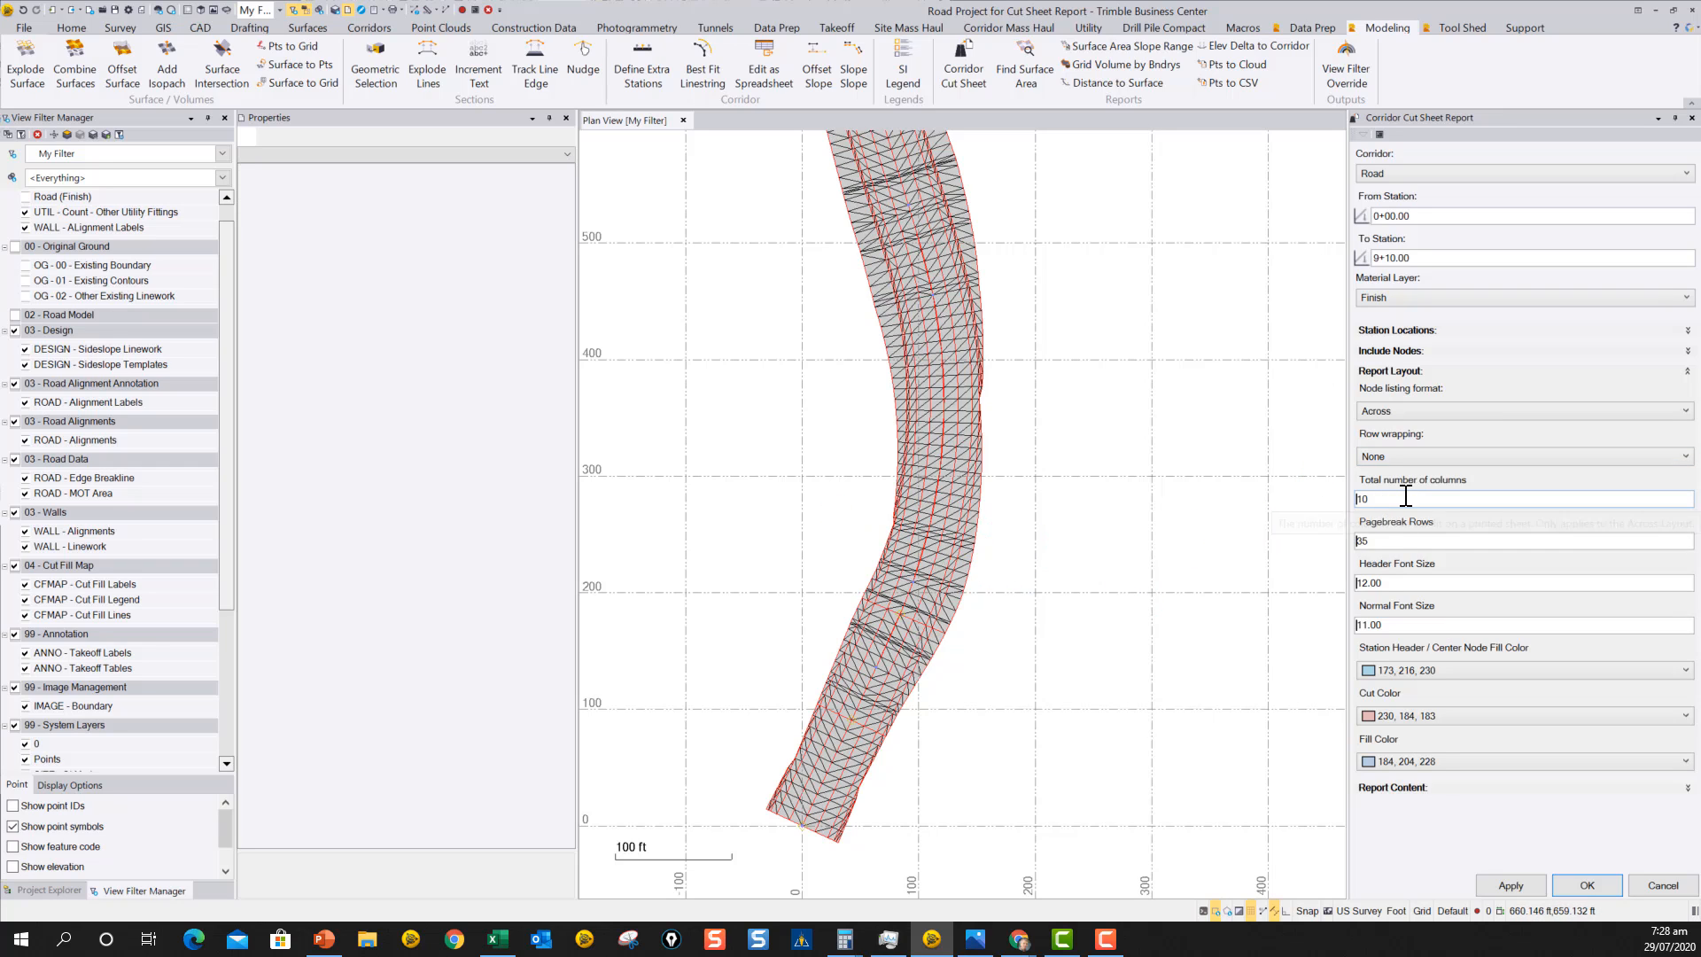
{"action": "left_click_drag", "start_coordinate": [1397, 498], "coordinate": [1287, 507]}
{"action": "type", "text": "15"}
{"action": "key", "text": "Tab"}
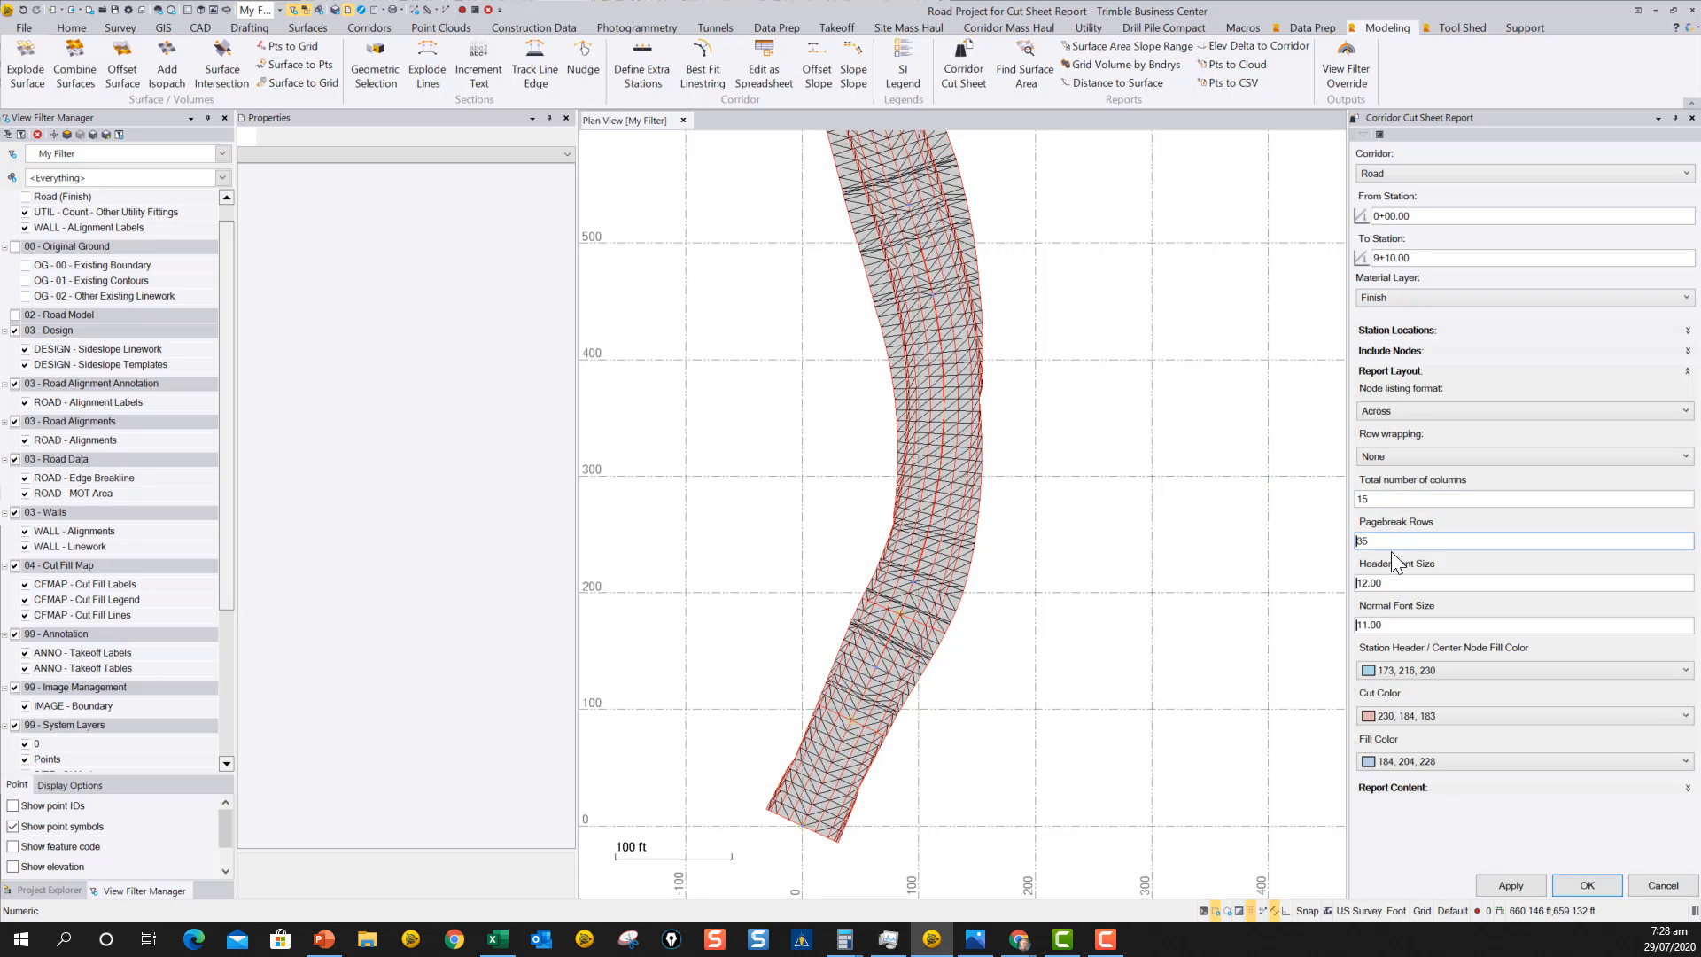
Set the report's normal font size to 10.
{"action": "left_click_drag", "start_coordinate": [1404, 541], "coordinate": [1256, 542]}
{"action": "left_click_drag", "start_coordinate": [1411, 626], "coordinate": [1278, 639]}
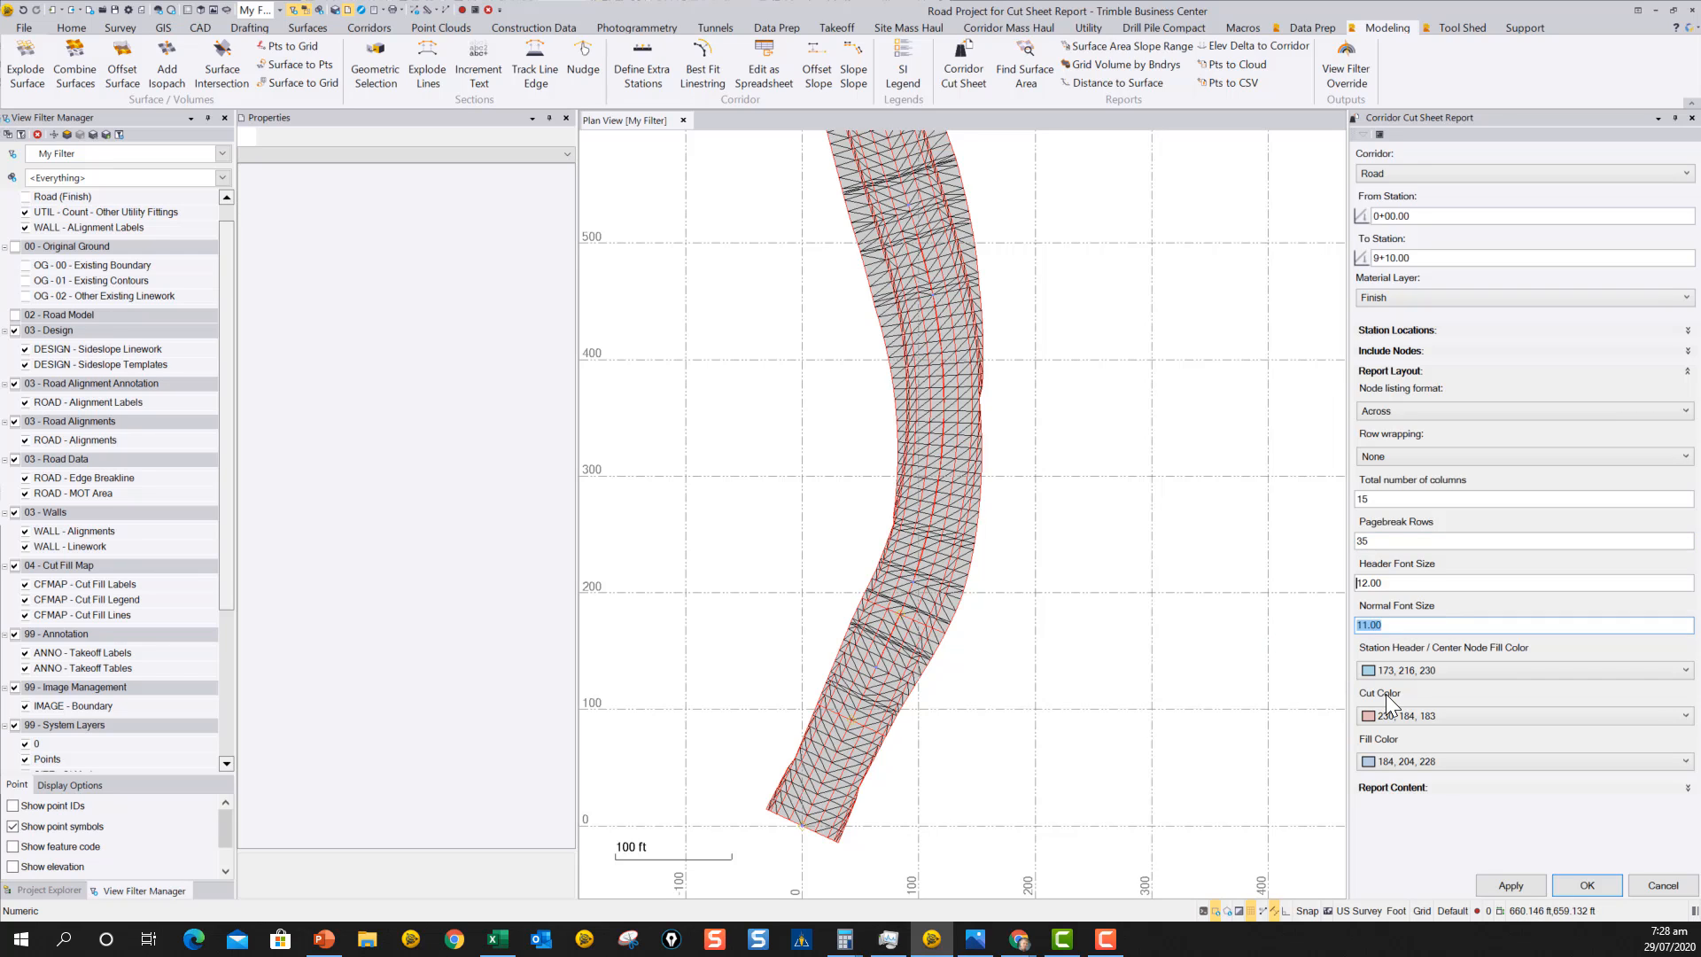
{"action": "key", "text": "Right"}
{"action": "key", "text": "BackSpace"}
{"action": "key", "text": "BackSpace"}
{"action": "key", "text": "BackSpace"}
{"action": "key", "text": "BackSpace"}
{"action": "key", "text": "BackSpace"}
{"action": "type", "text": "10"}
{"action": "key", "text": "Tab"}
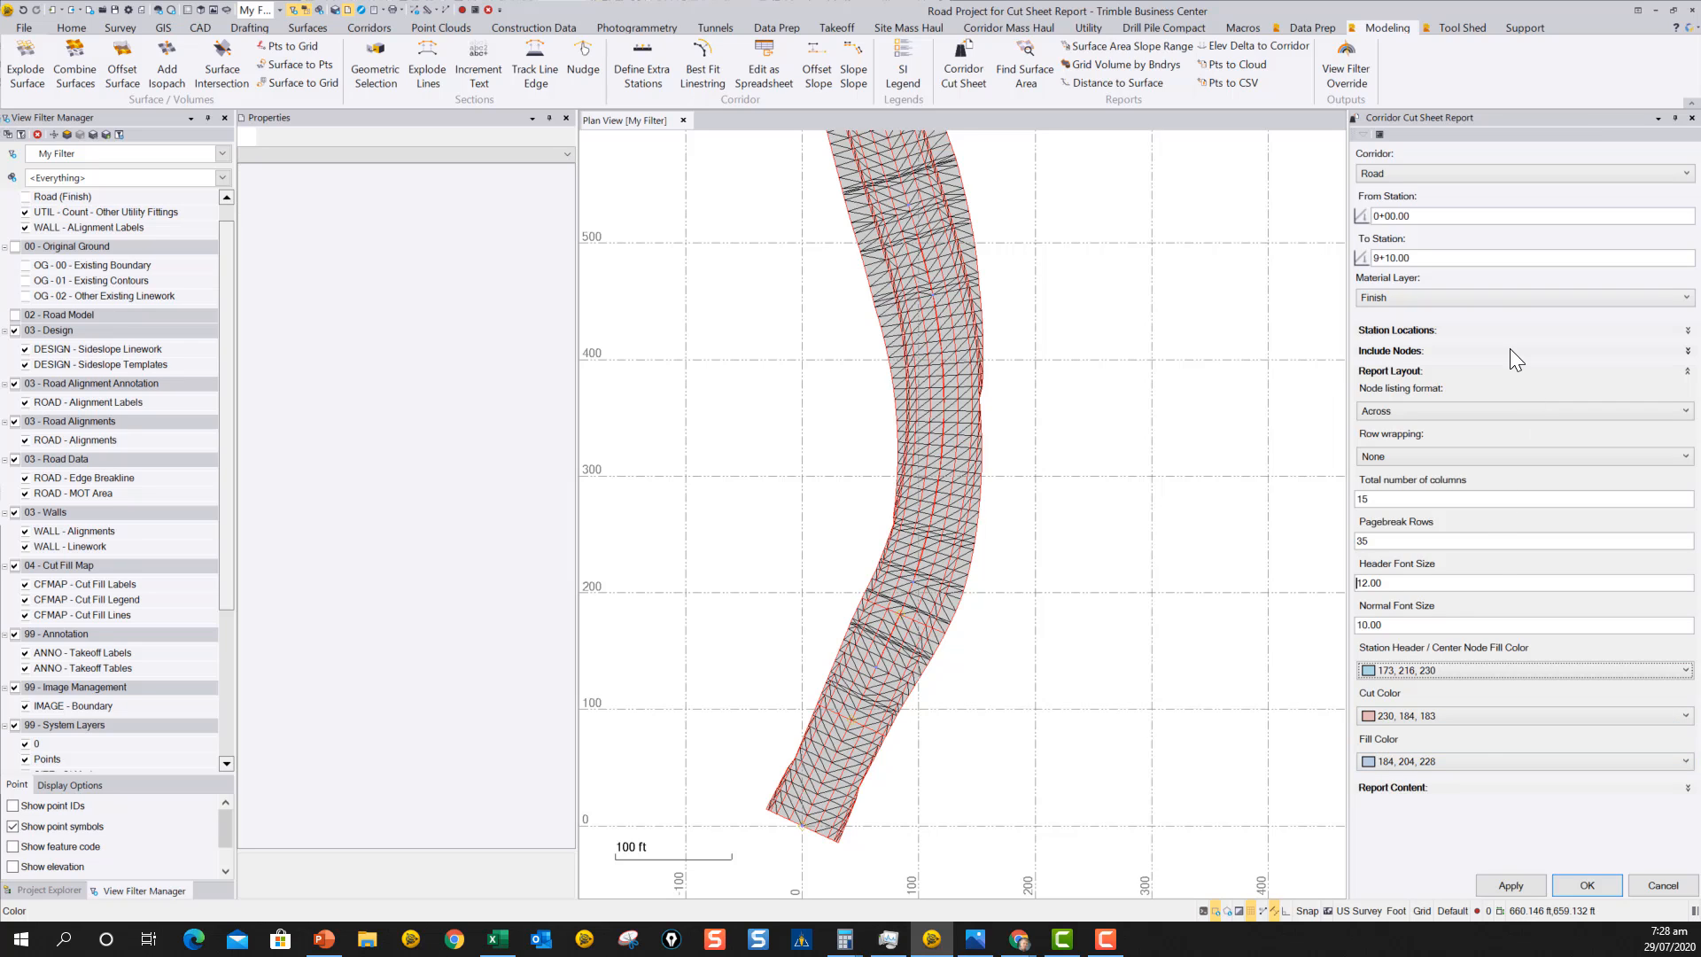
Review the information blocks in the report summary definition, leaving it without saving changes.
{"action": "left_click", "coordinate": [1687, 789]}
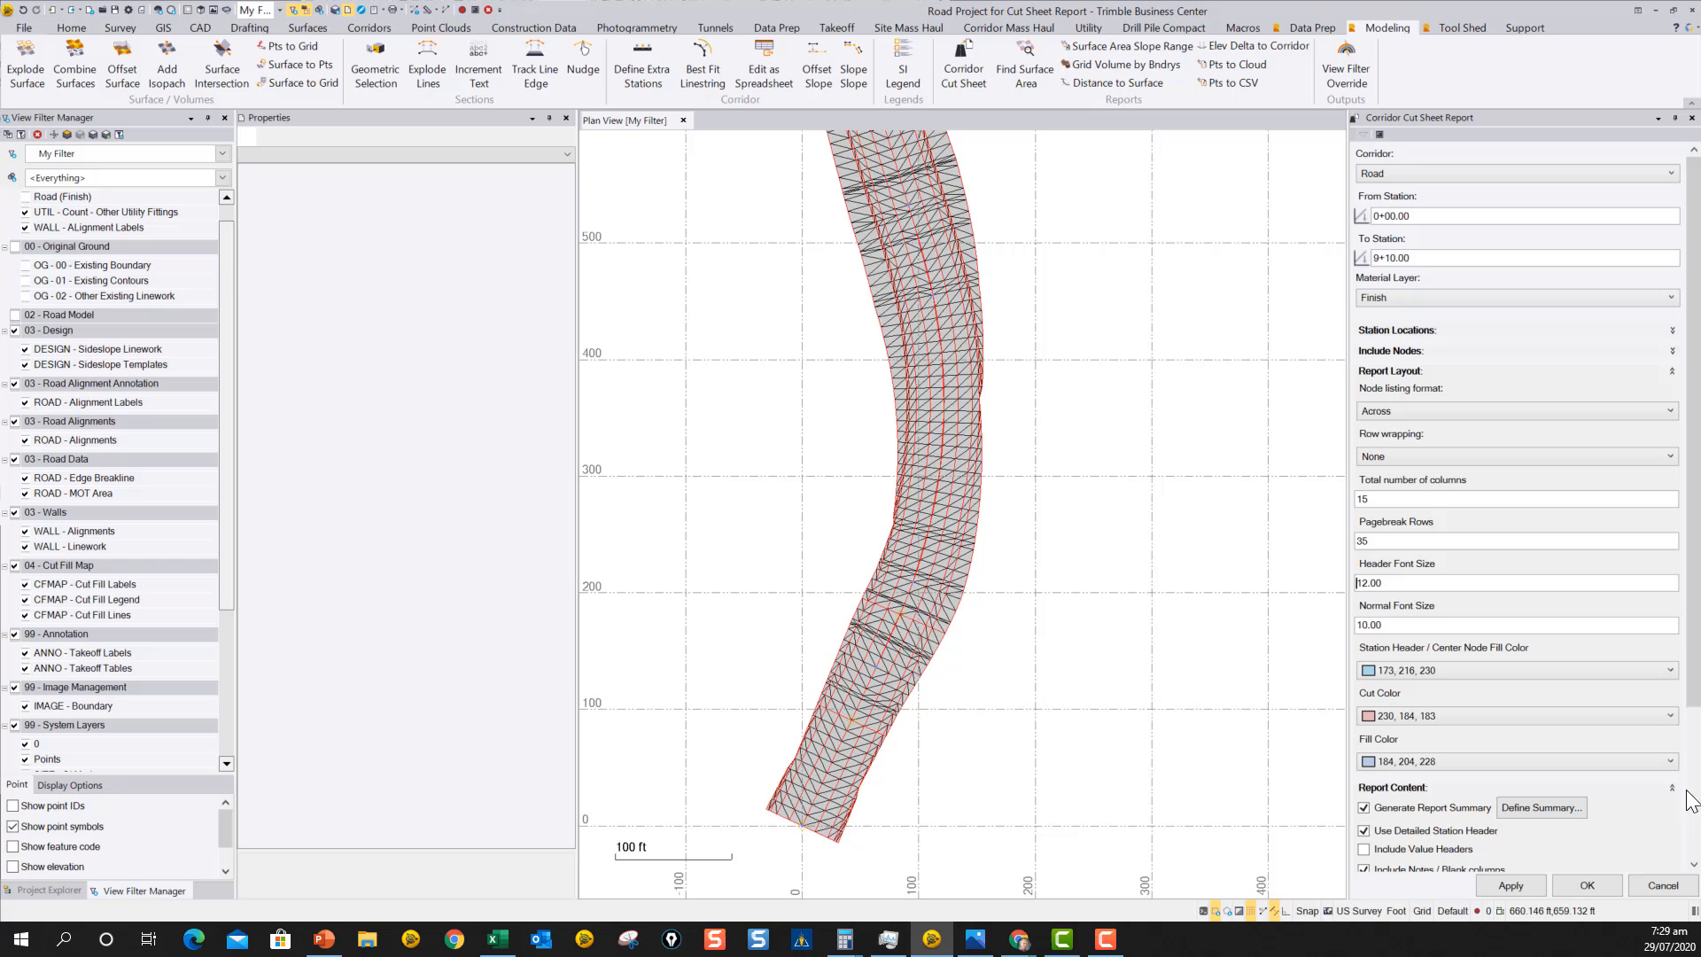
{"action": "left_click", "coordinate": [1672, 371]}
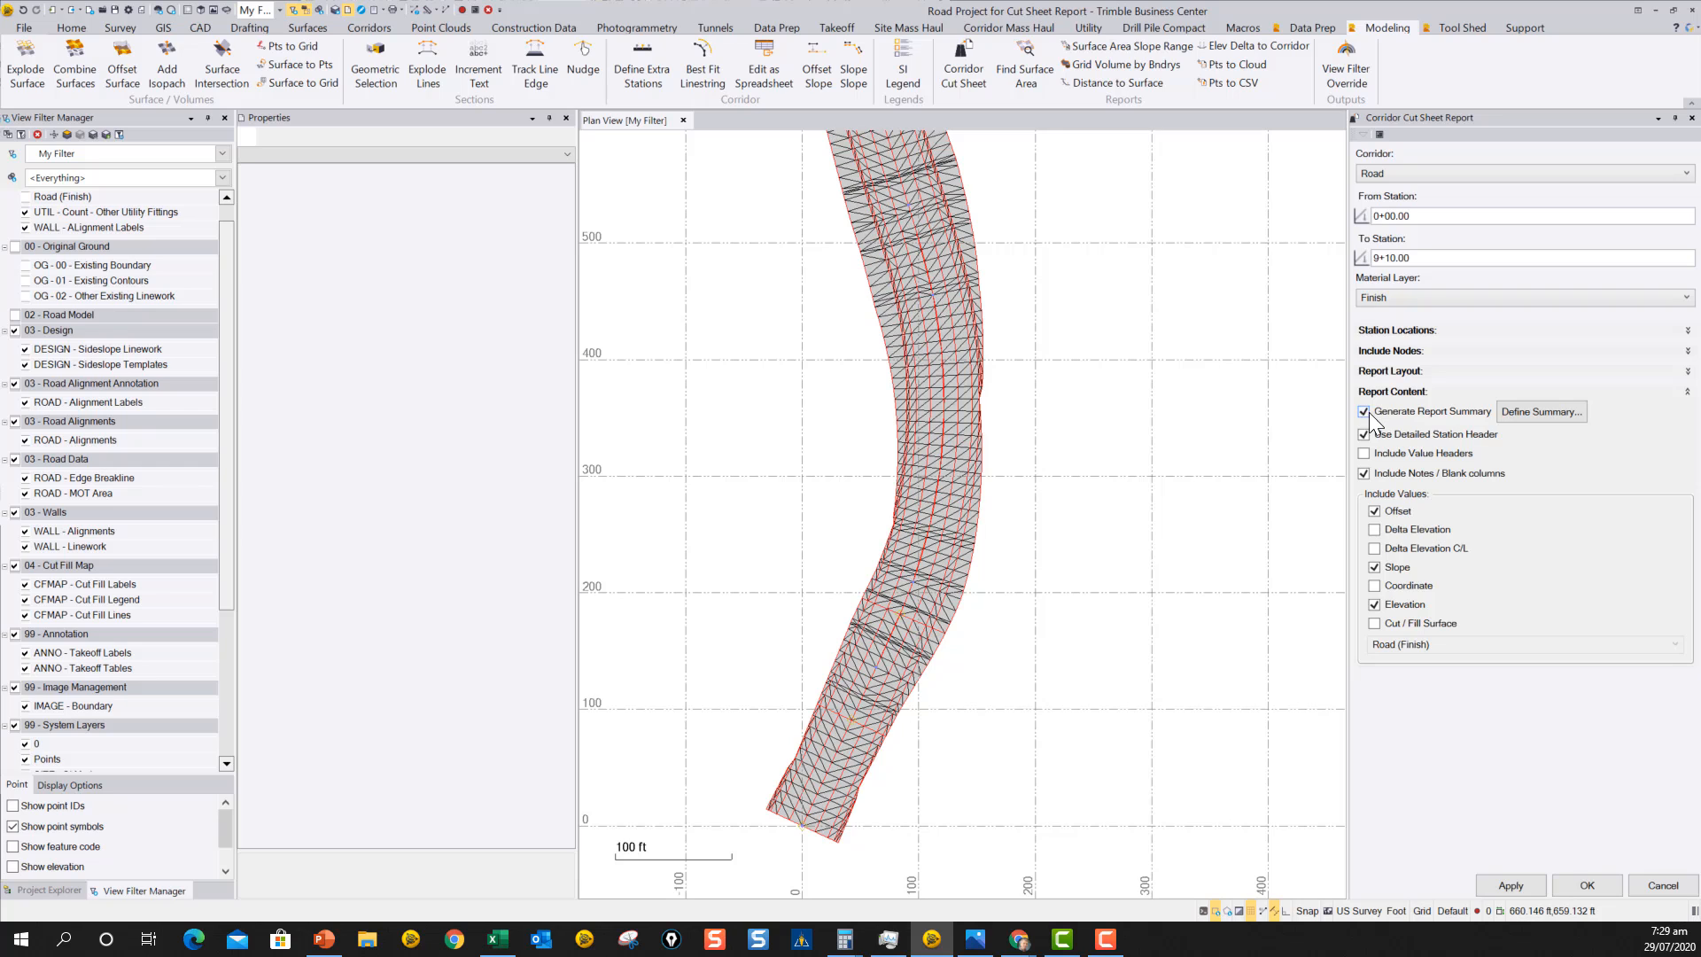
{"action": "left_click", "coordinate": [1550, 411]}
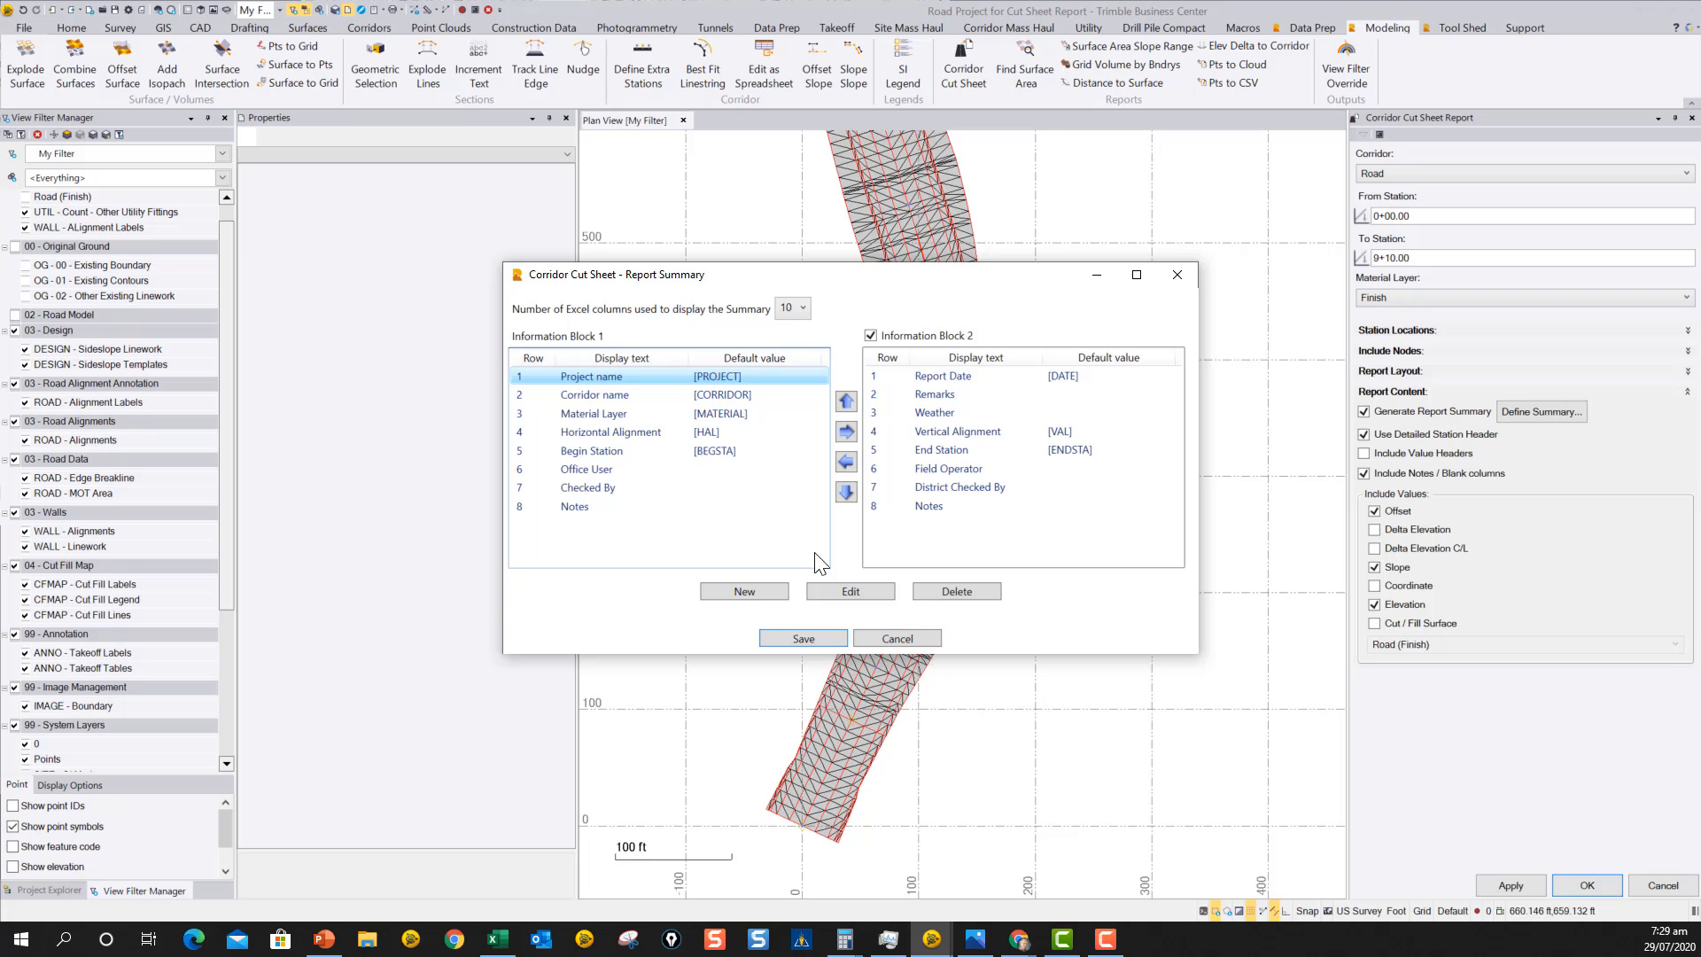
{"action": "left_click", "coordinate": [903, 636]}
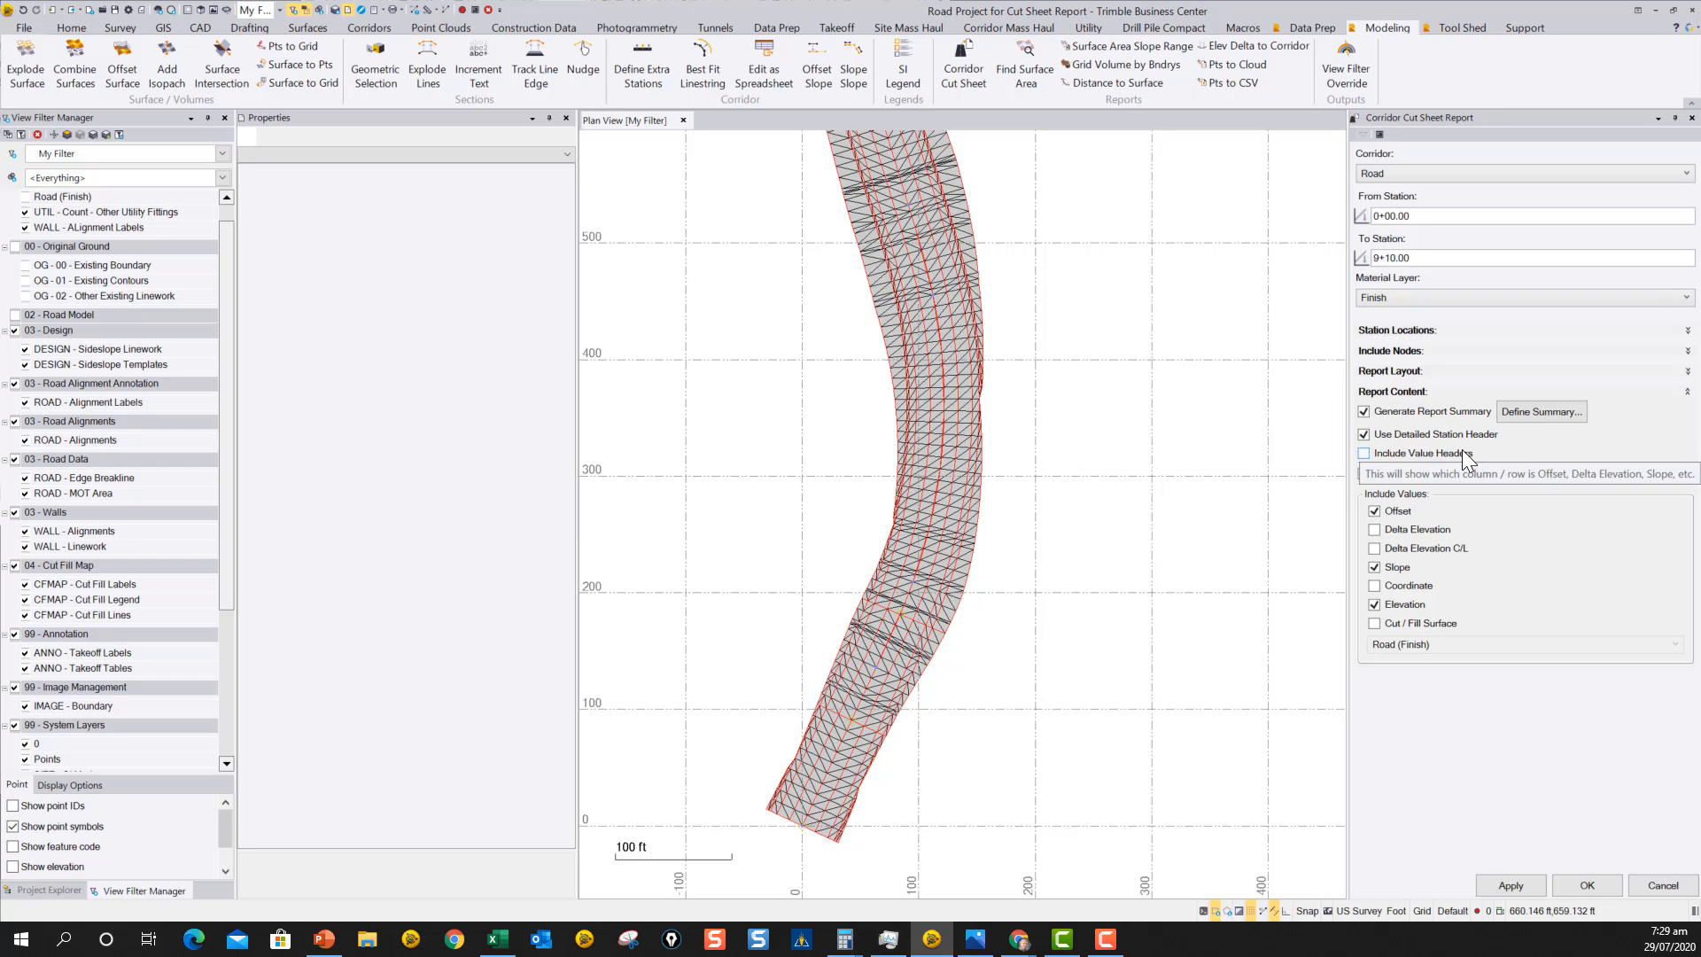
Include value headers and add Delta Elevation, Delta Elevation C/L, Coordinate and Cut / Fill Surface values to the report content.
{"action": "left_click", "coordinate": [1363, 454]}
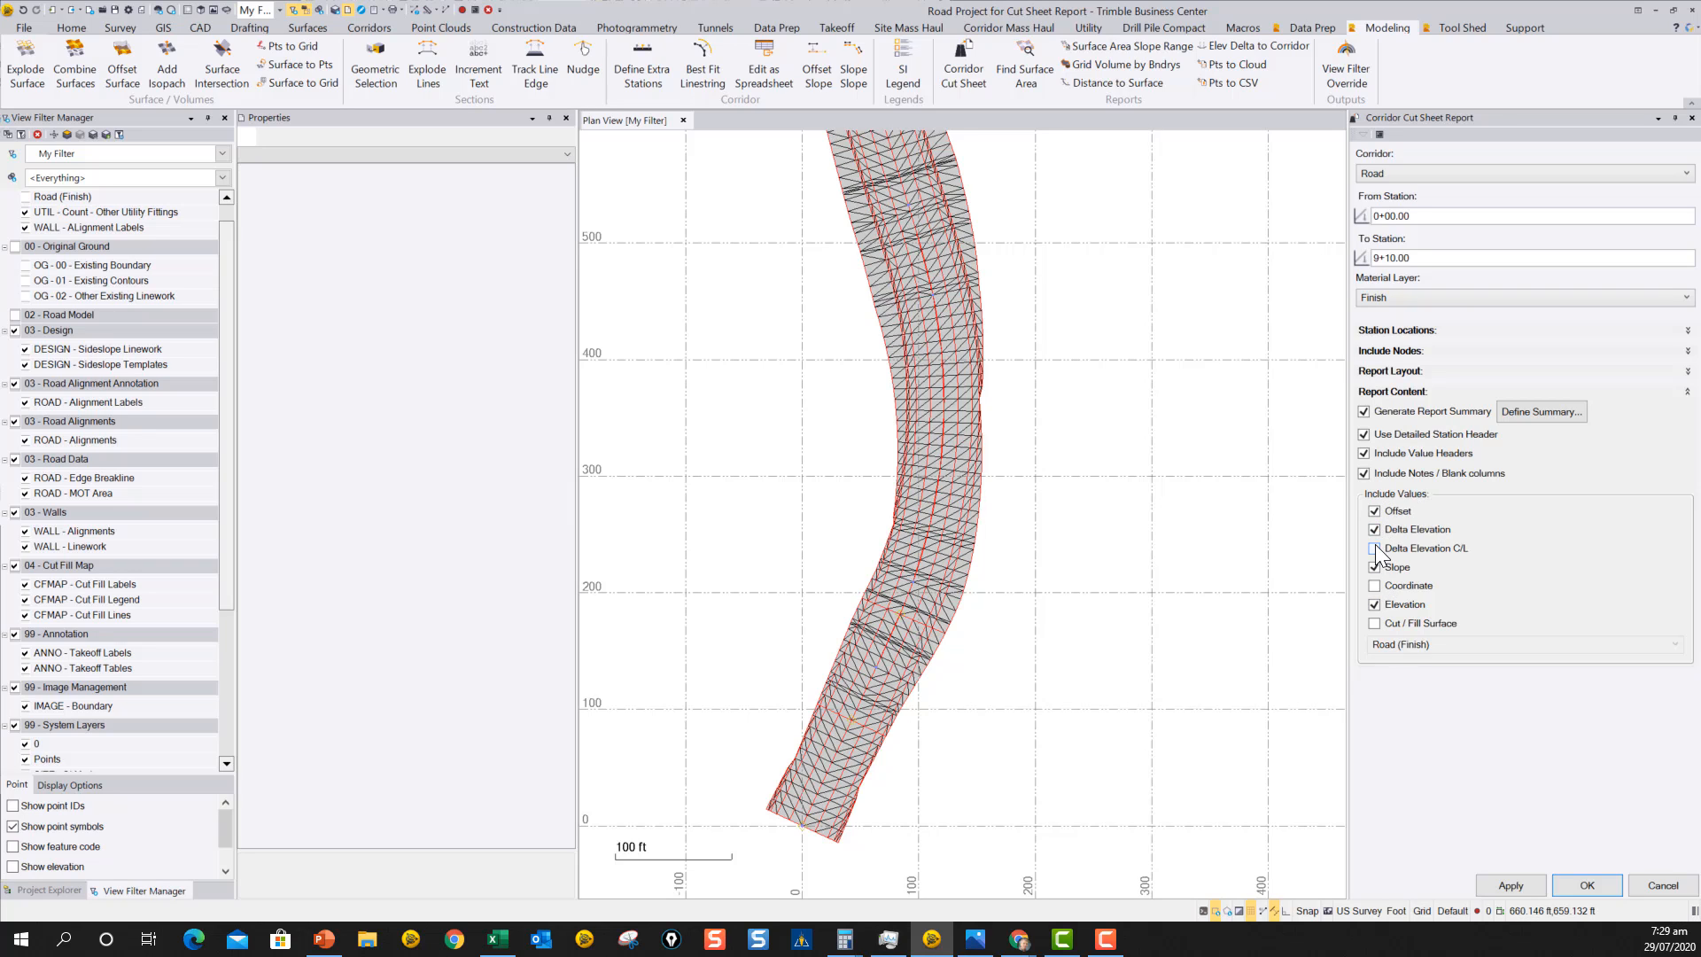
{"action": "left_click", "coordinate": [1375, 585]}
{"action": "left_click", "coordinate": [1373, 622]}
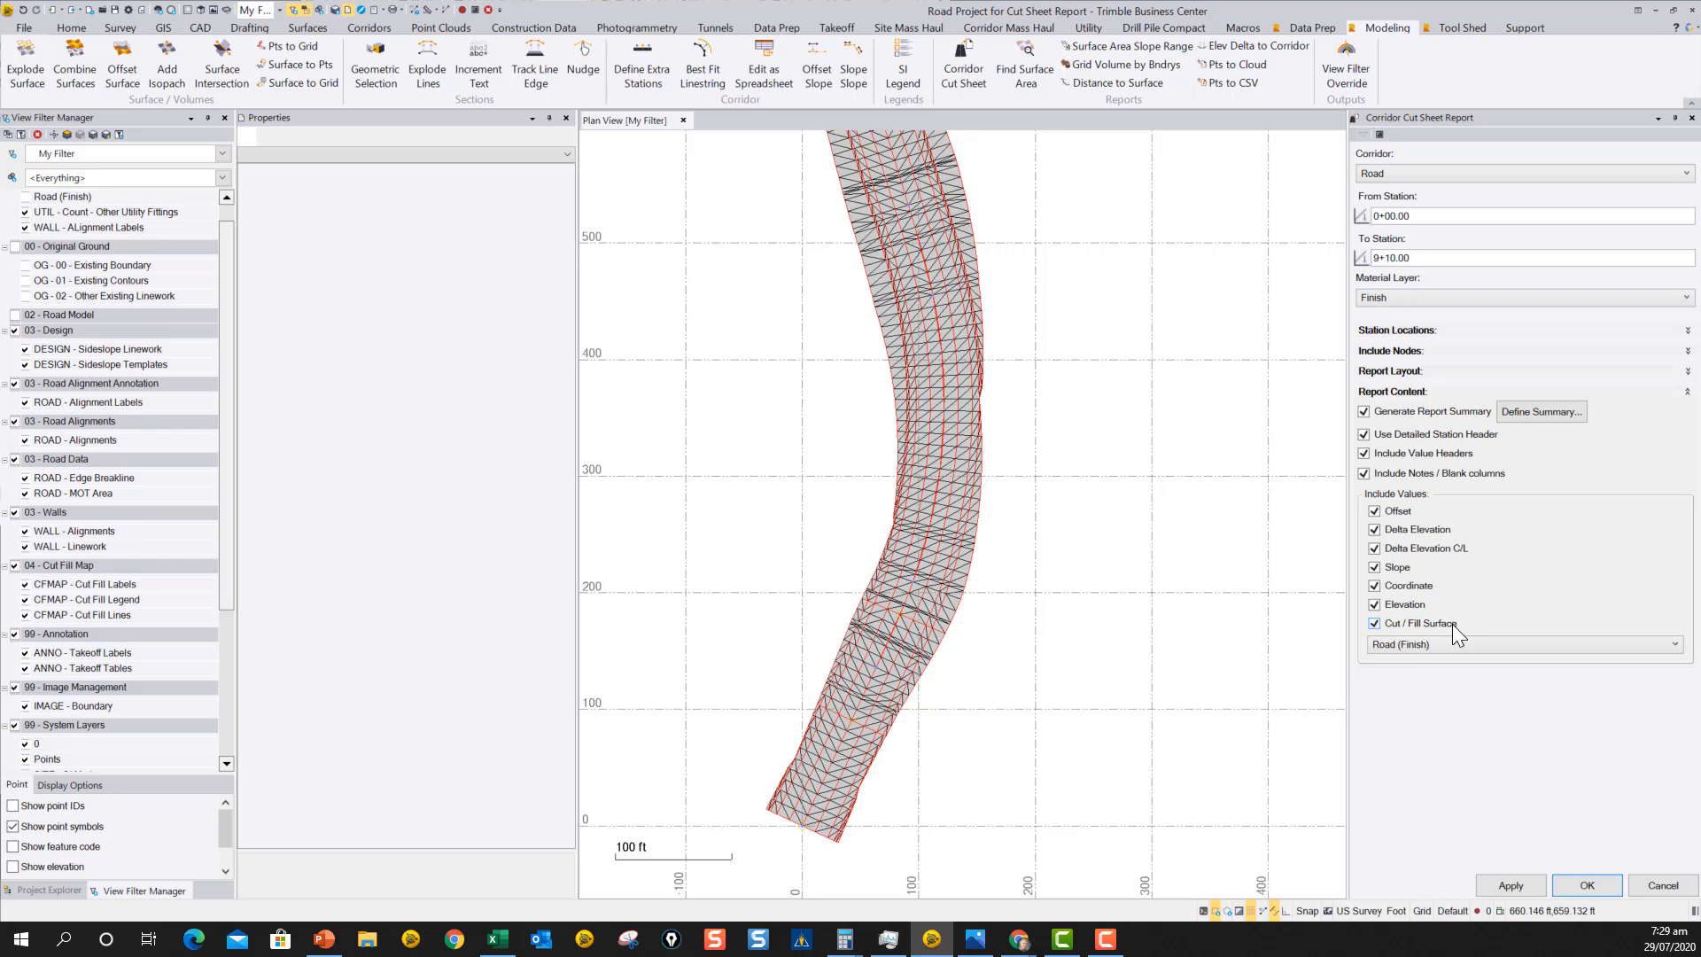
Set the cut/fill surface to Original Ground(2) and generate the cut sheet report.
{"action": "left_click", "coordinate": [1435, 645]}
{"action": "left_click", "coordinate": [1430, 662]}
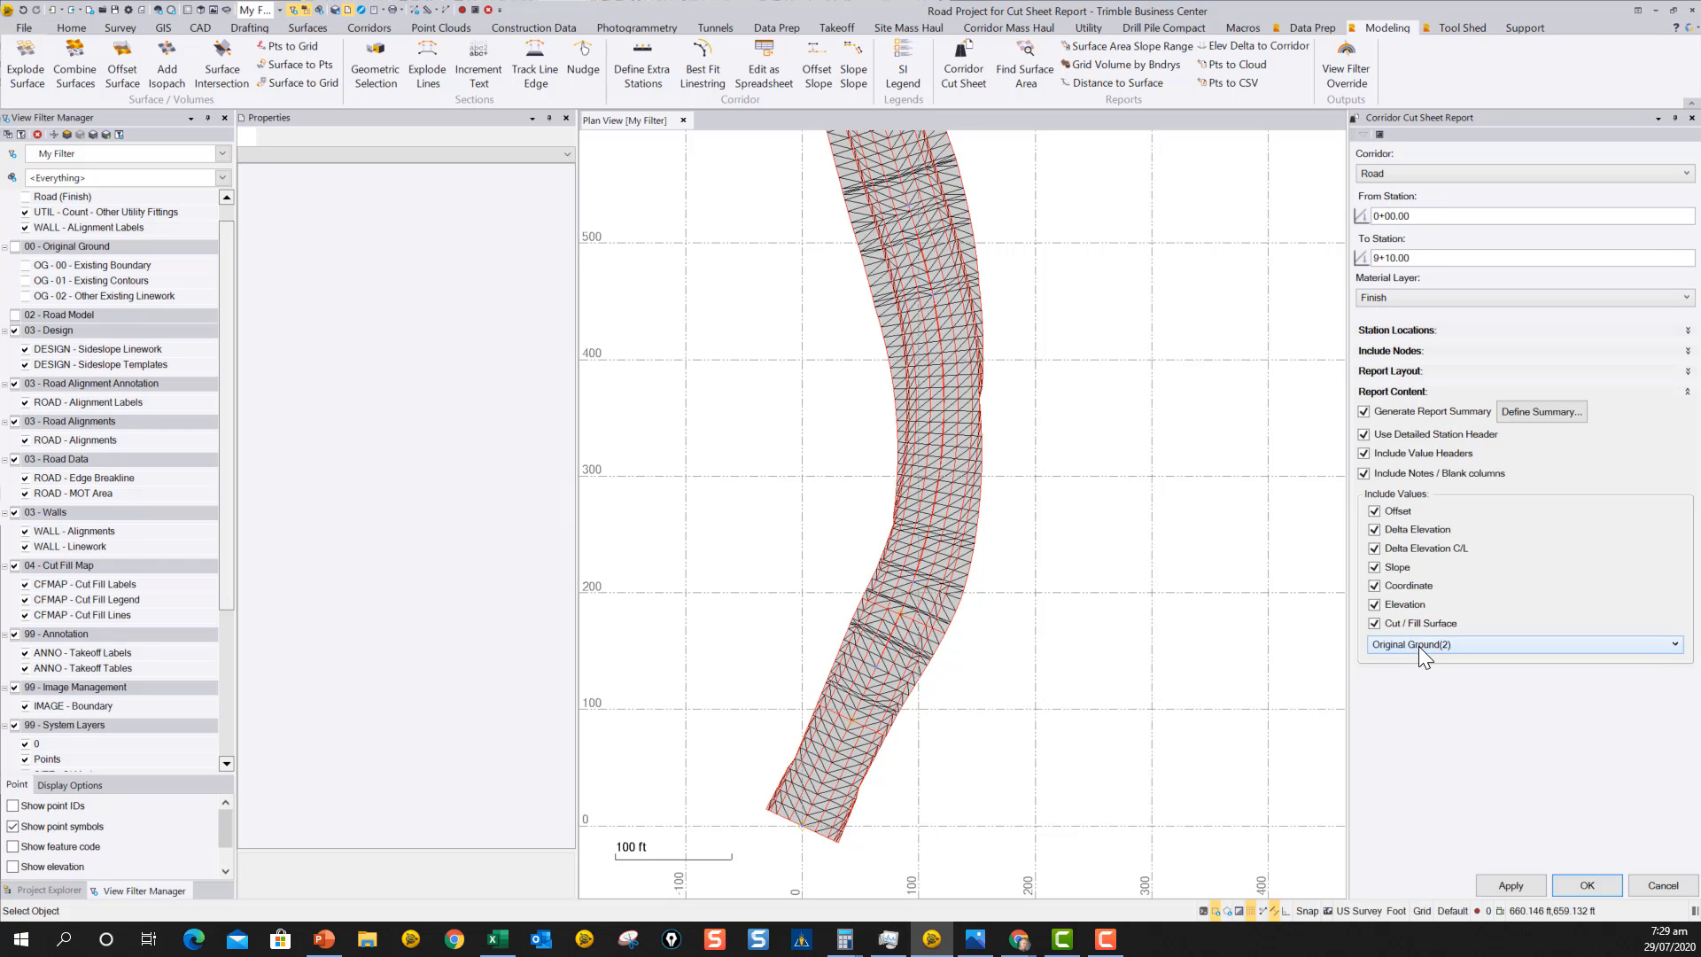
{"action": "left_click", "coordinate": [1520, 886]}
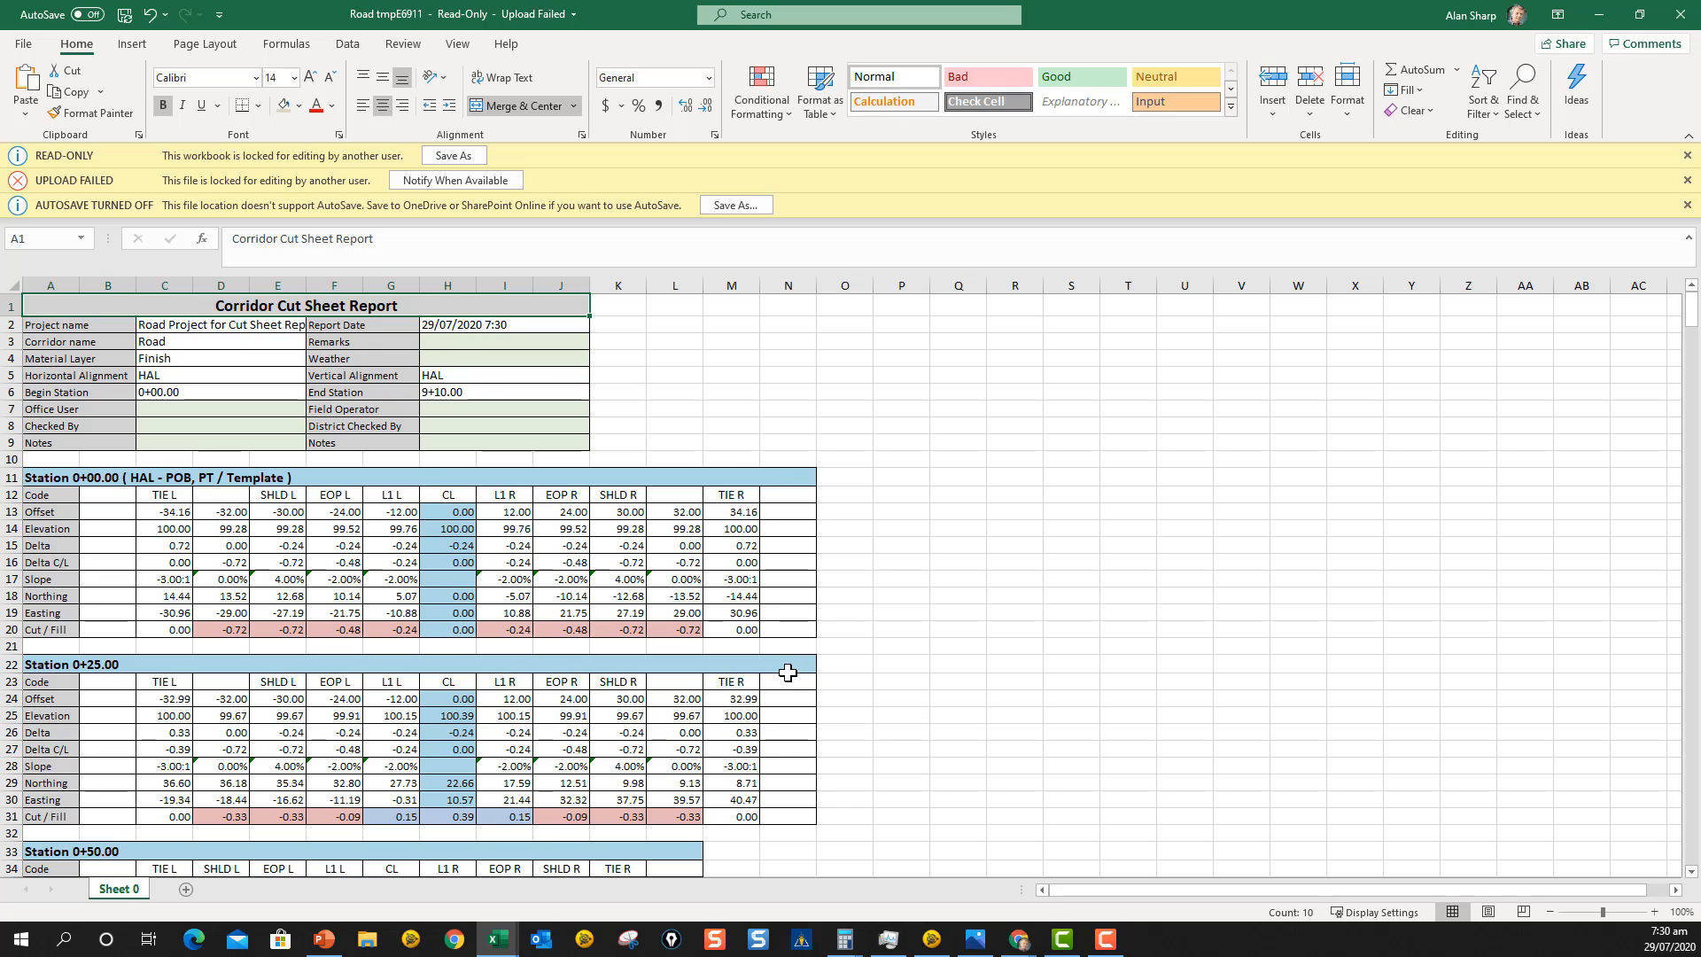
Review the station tables in the generated Excel report around the user-specified station, and close it to return to Trimble Business Center.
{"action": "scroll", "coordinate": [598, 636], "scroll_direction": "down", "scroll_amount": 15}
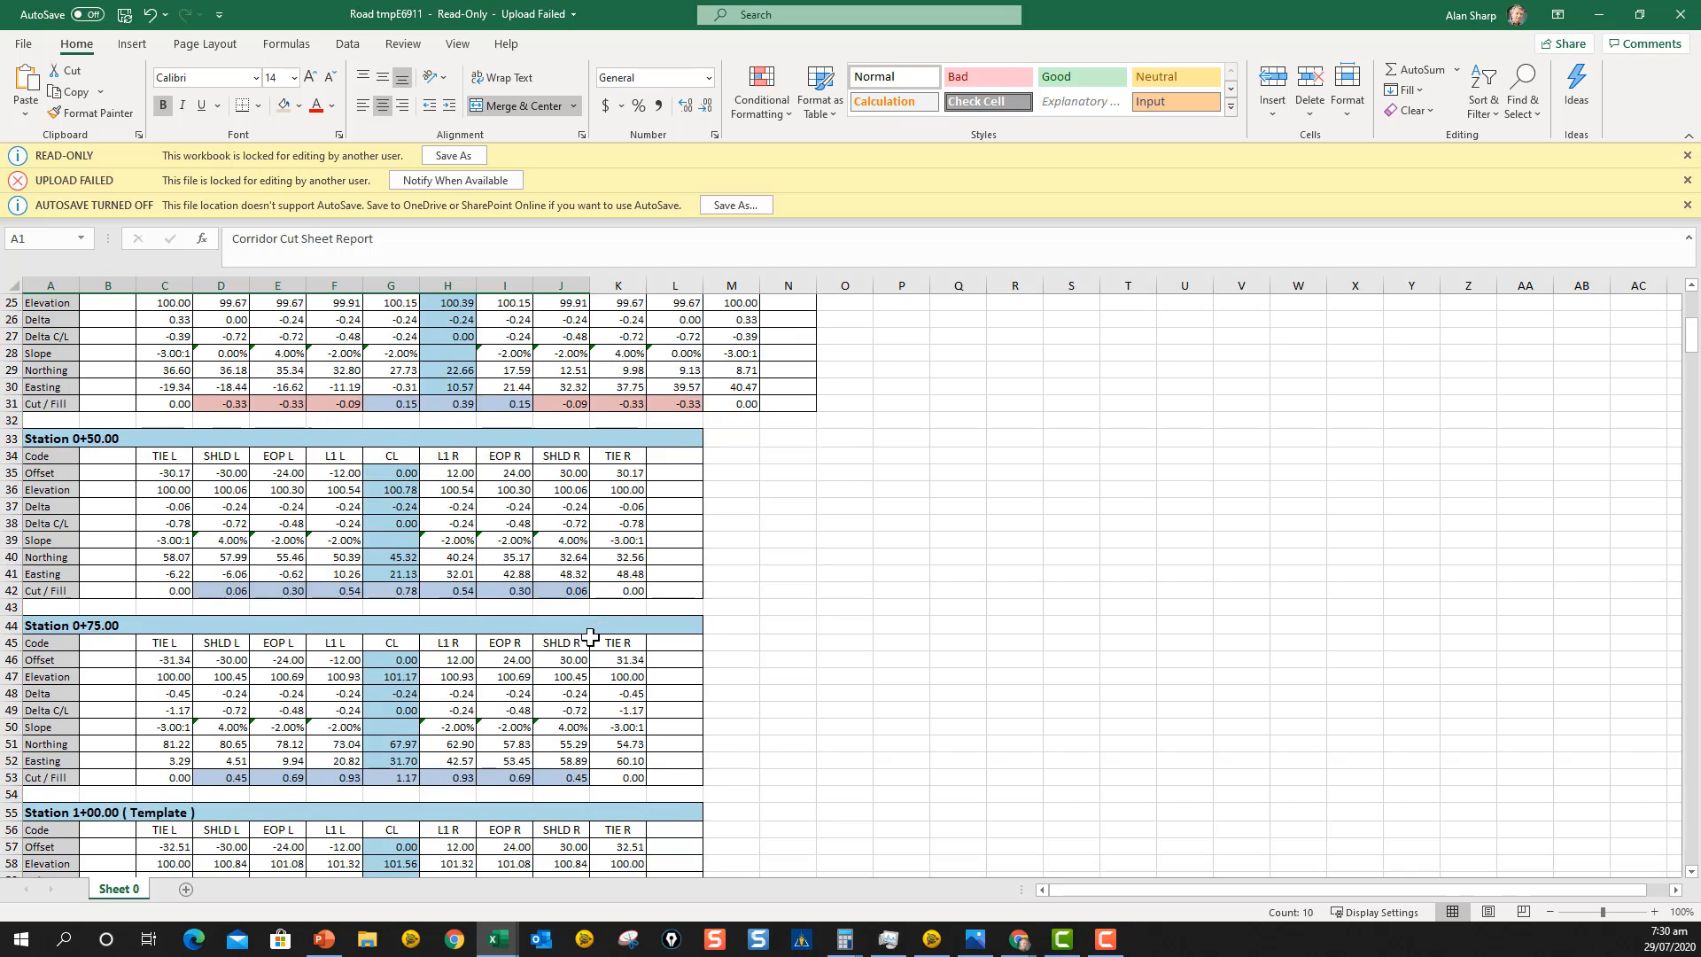
{"action": "scroll", "coordinate": [590, 637], "scroll_direction": "down", "scroll_amount": 20}
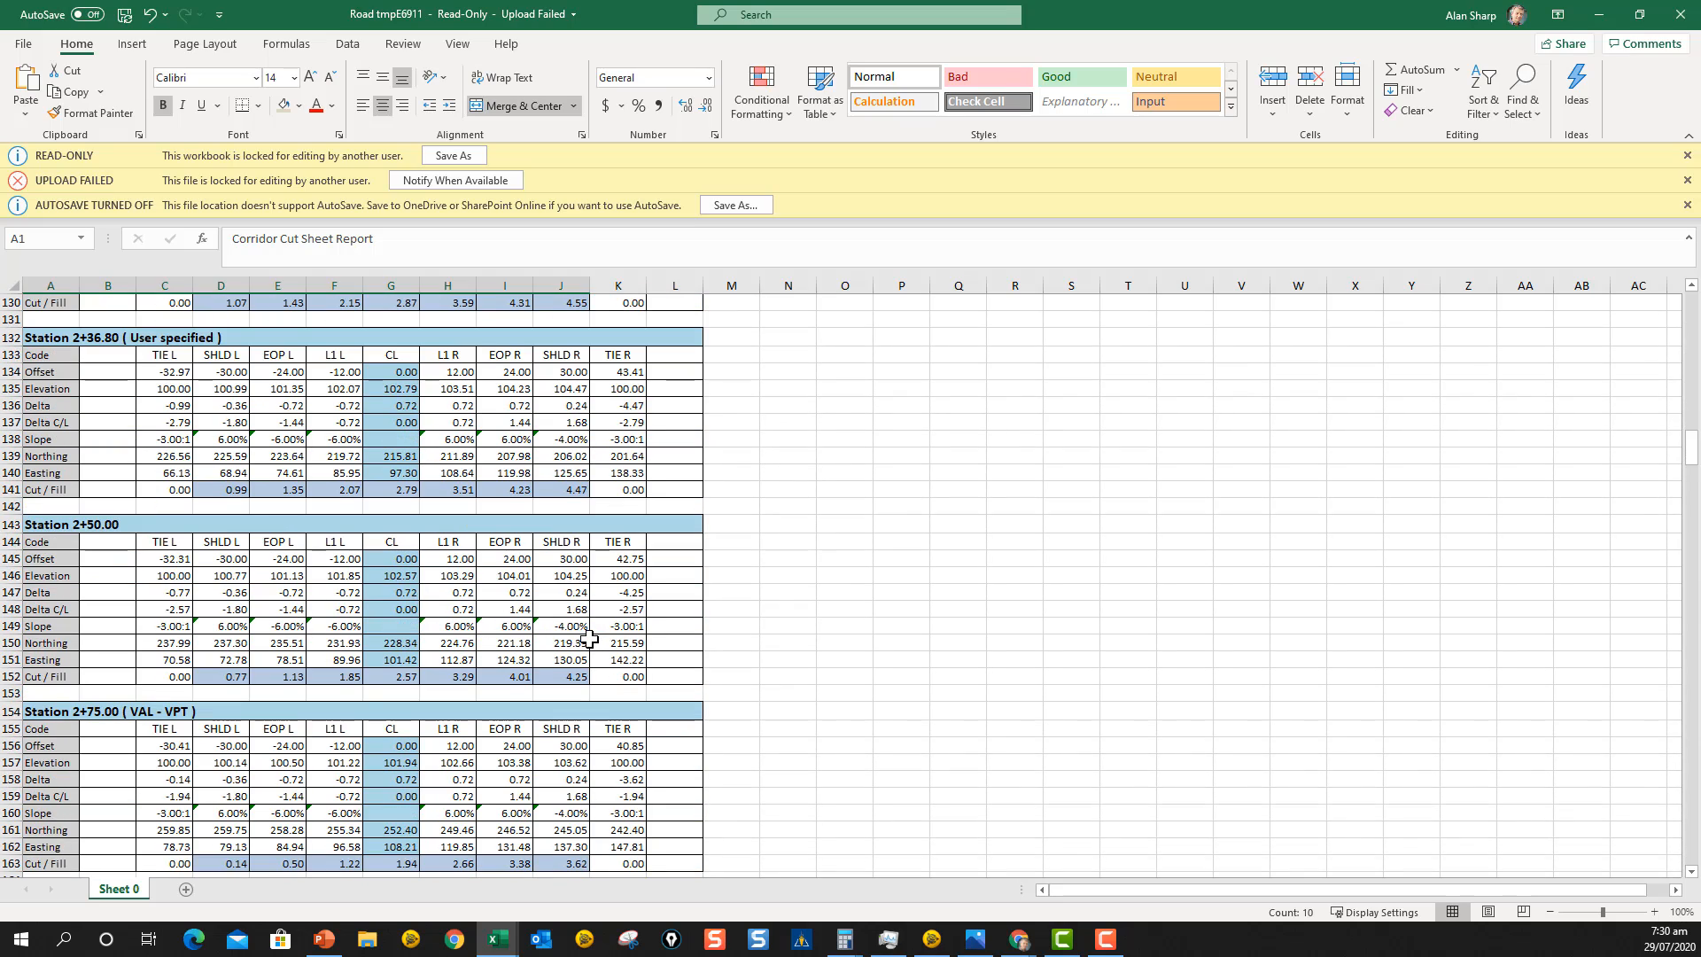
{"action": "scroll", "coordinate": [589, 638], "scroll_direction": "up", "scroll_amount": 5}
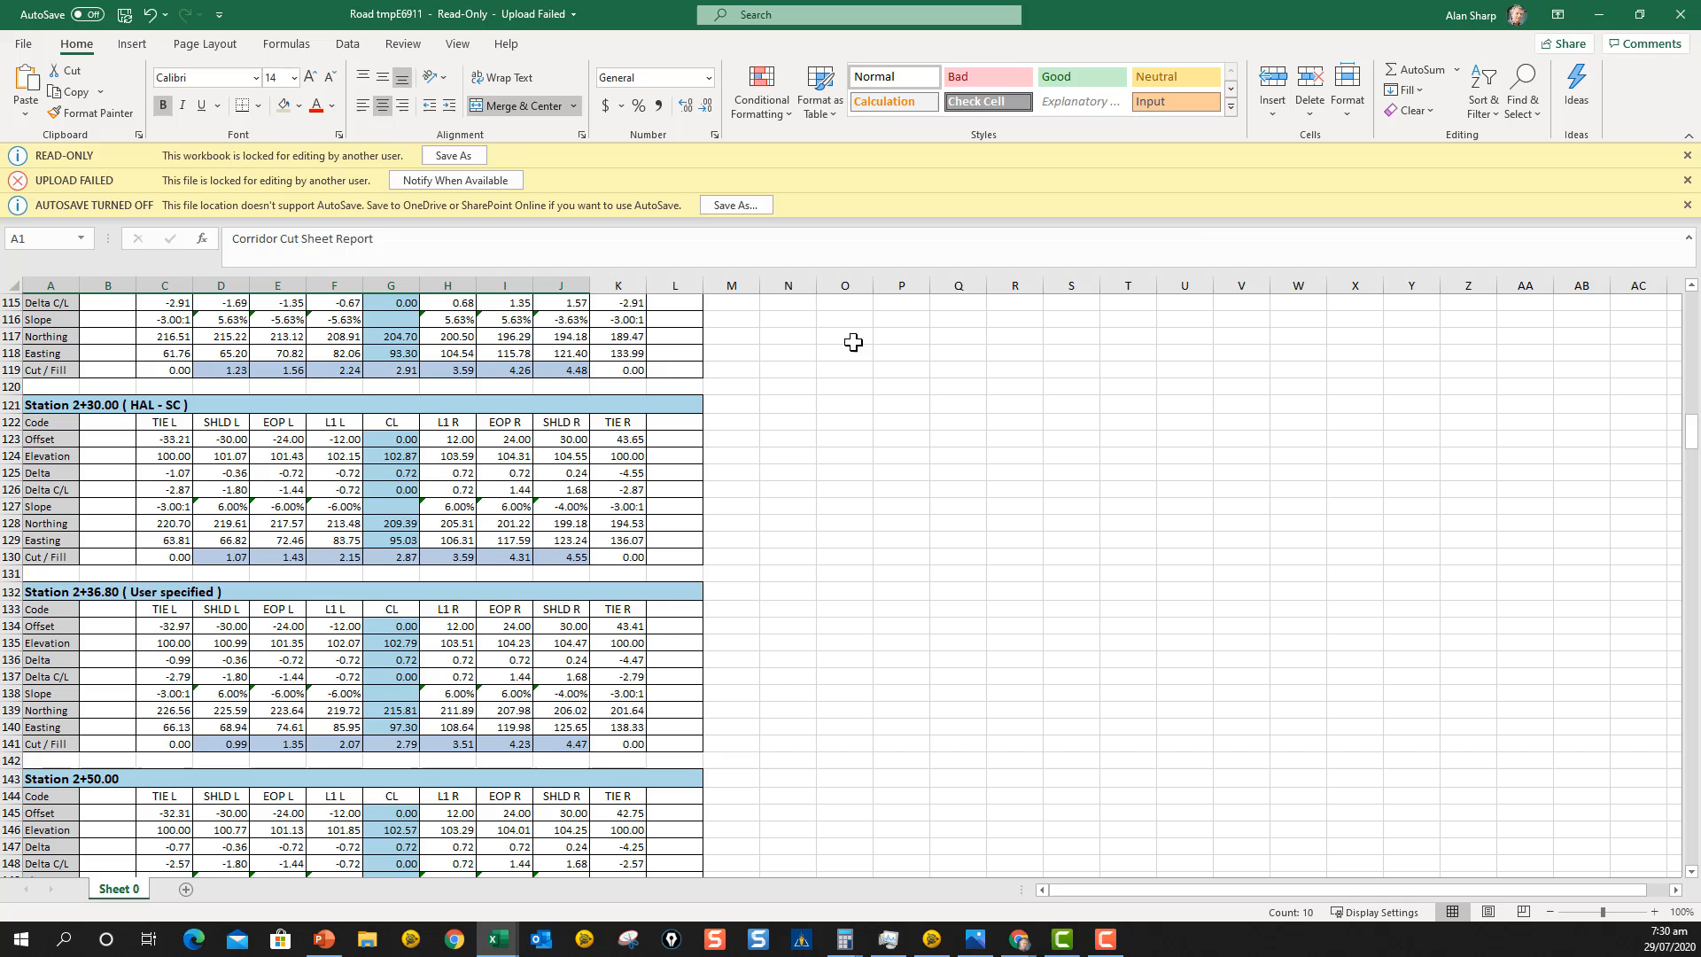
{"action": "left_click", "coordinate": [1682, 15]}
{"action": "left_click", "coordinate": [932, 938]}
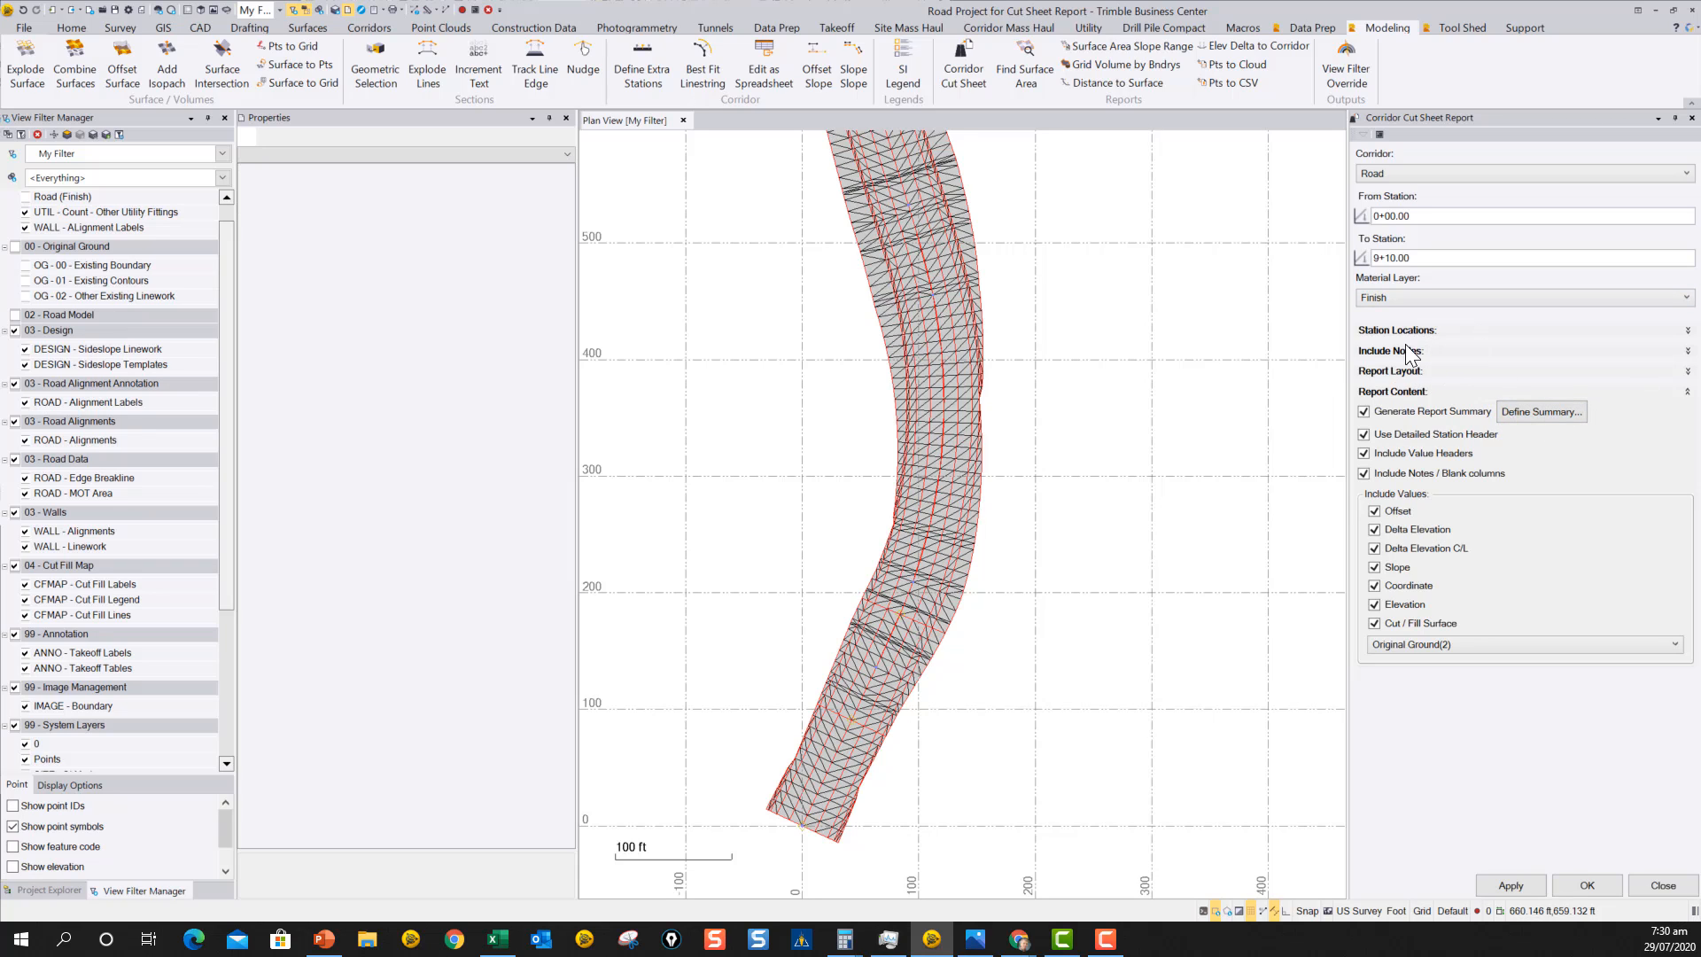
Change the report layout's node listing format to Down.
{"action": "left_click", "coordinate": [1426, 371]}
{"action": "left_click", "coordinate": [1407, 408]}
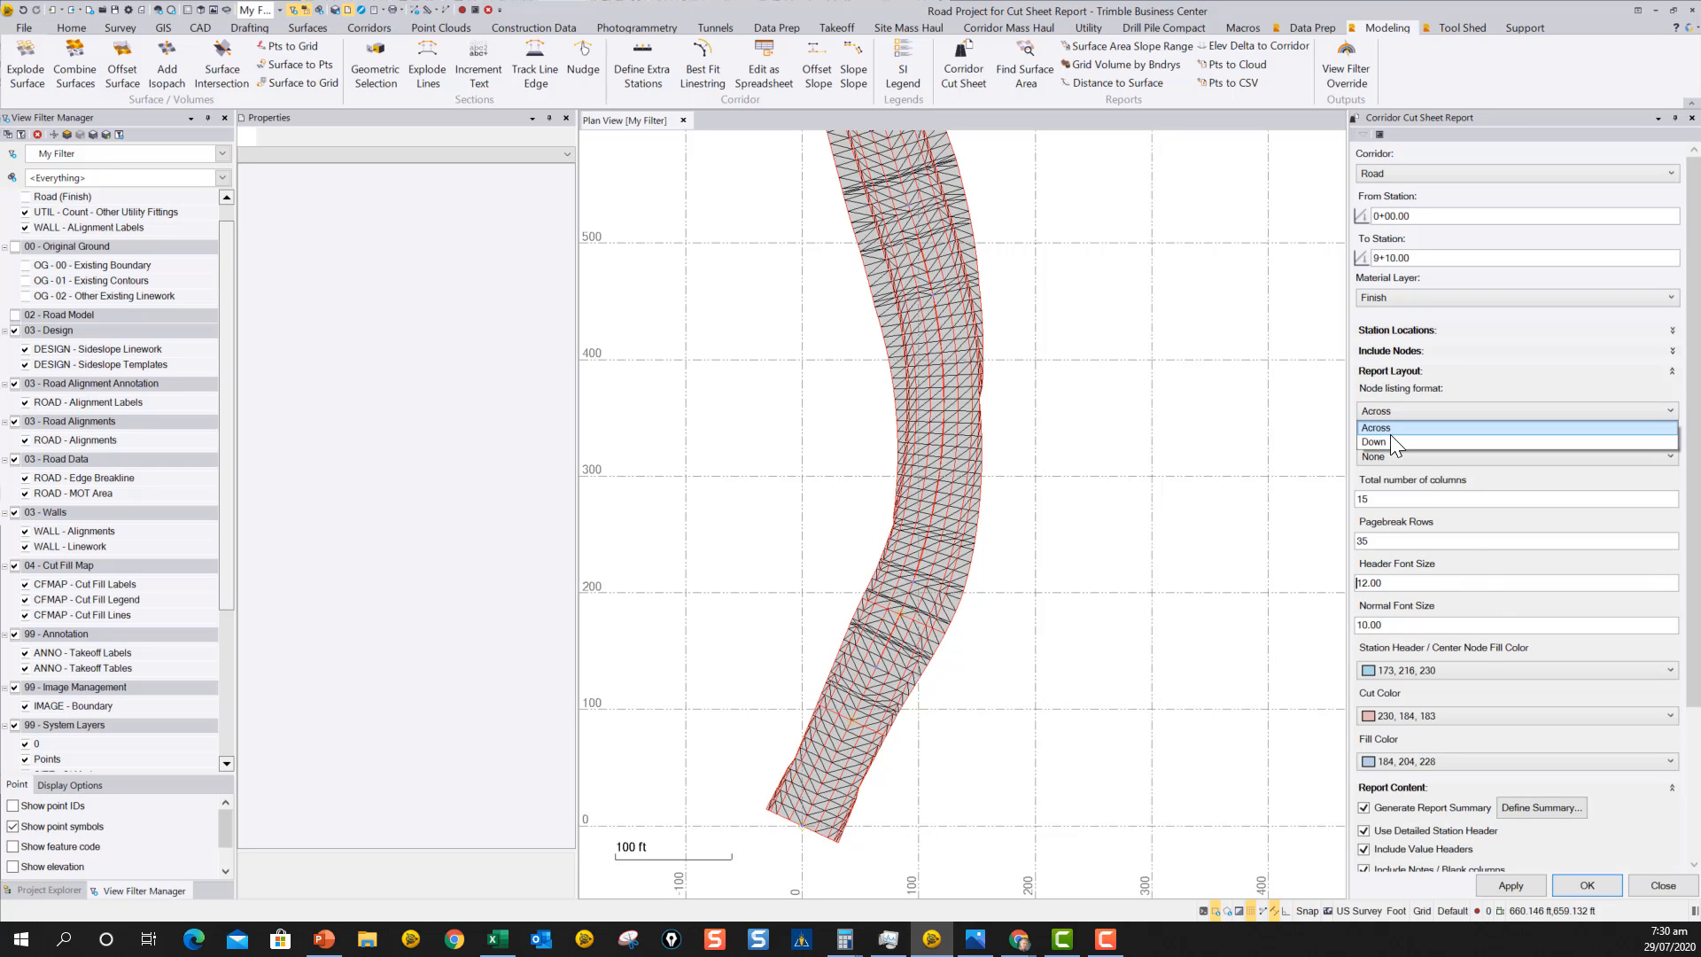
{"action": "left_click", "coordinate": [1384, 443]}
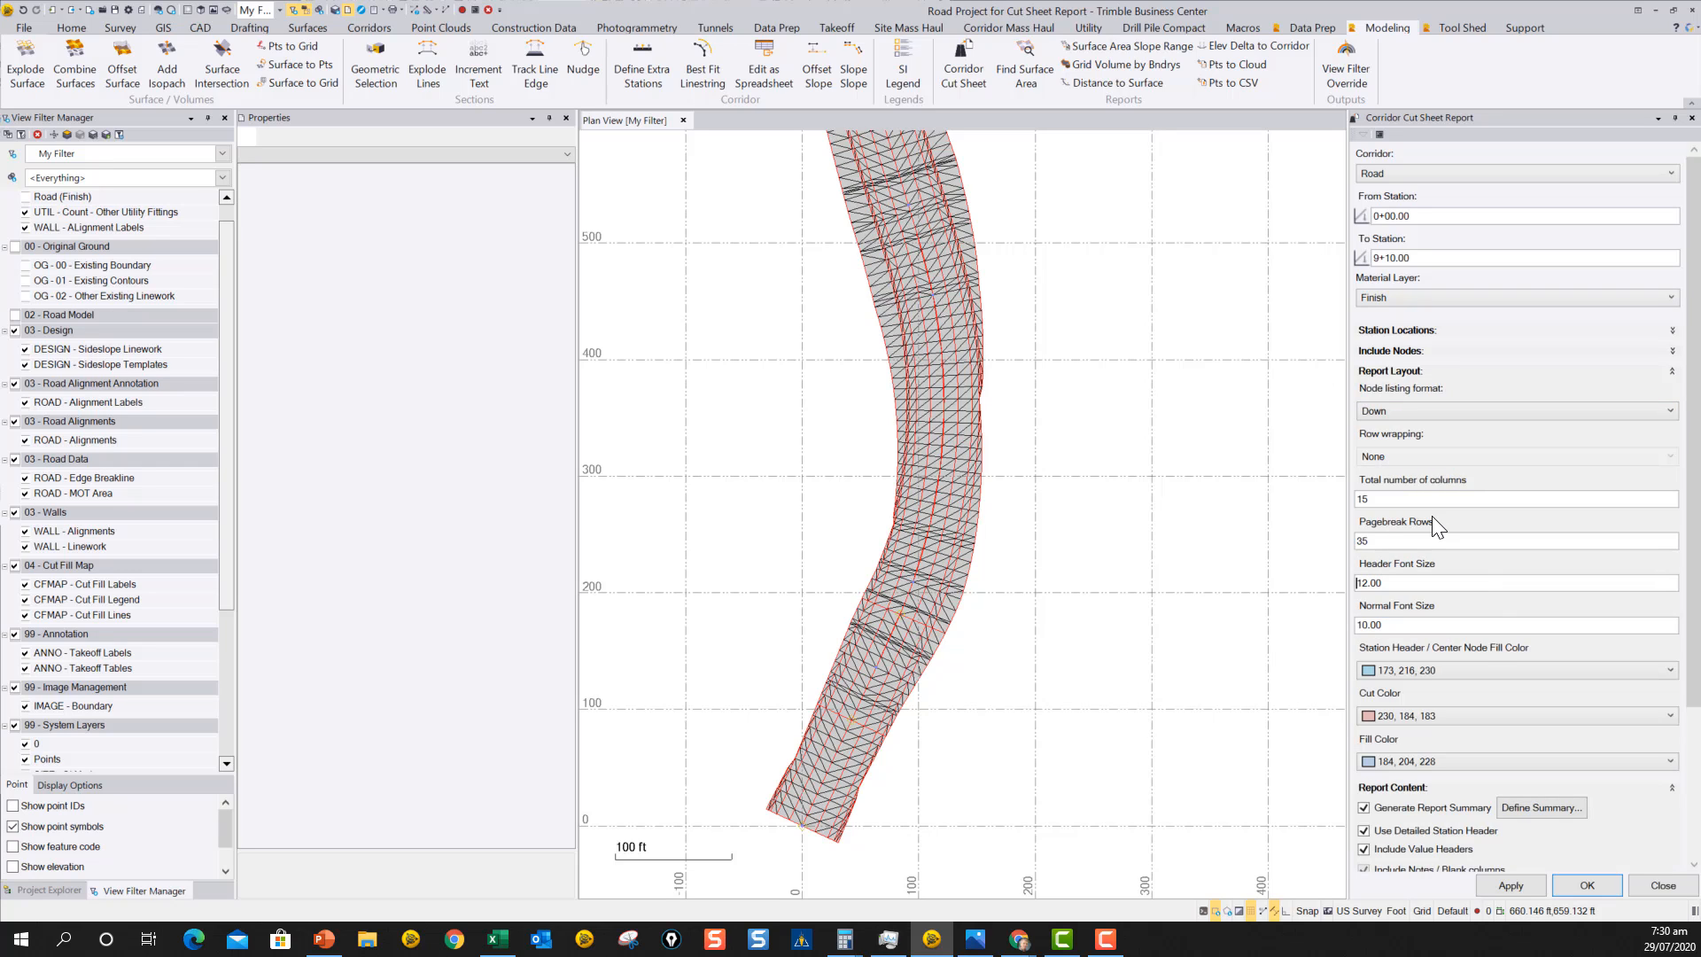
Generate the cut sheet report with the Down node listing and review its station tables in Excel.
{"action": "left_click", "coordinate": [1508, 884]}
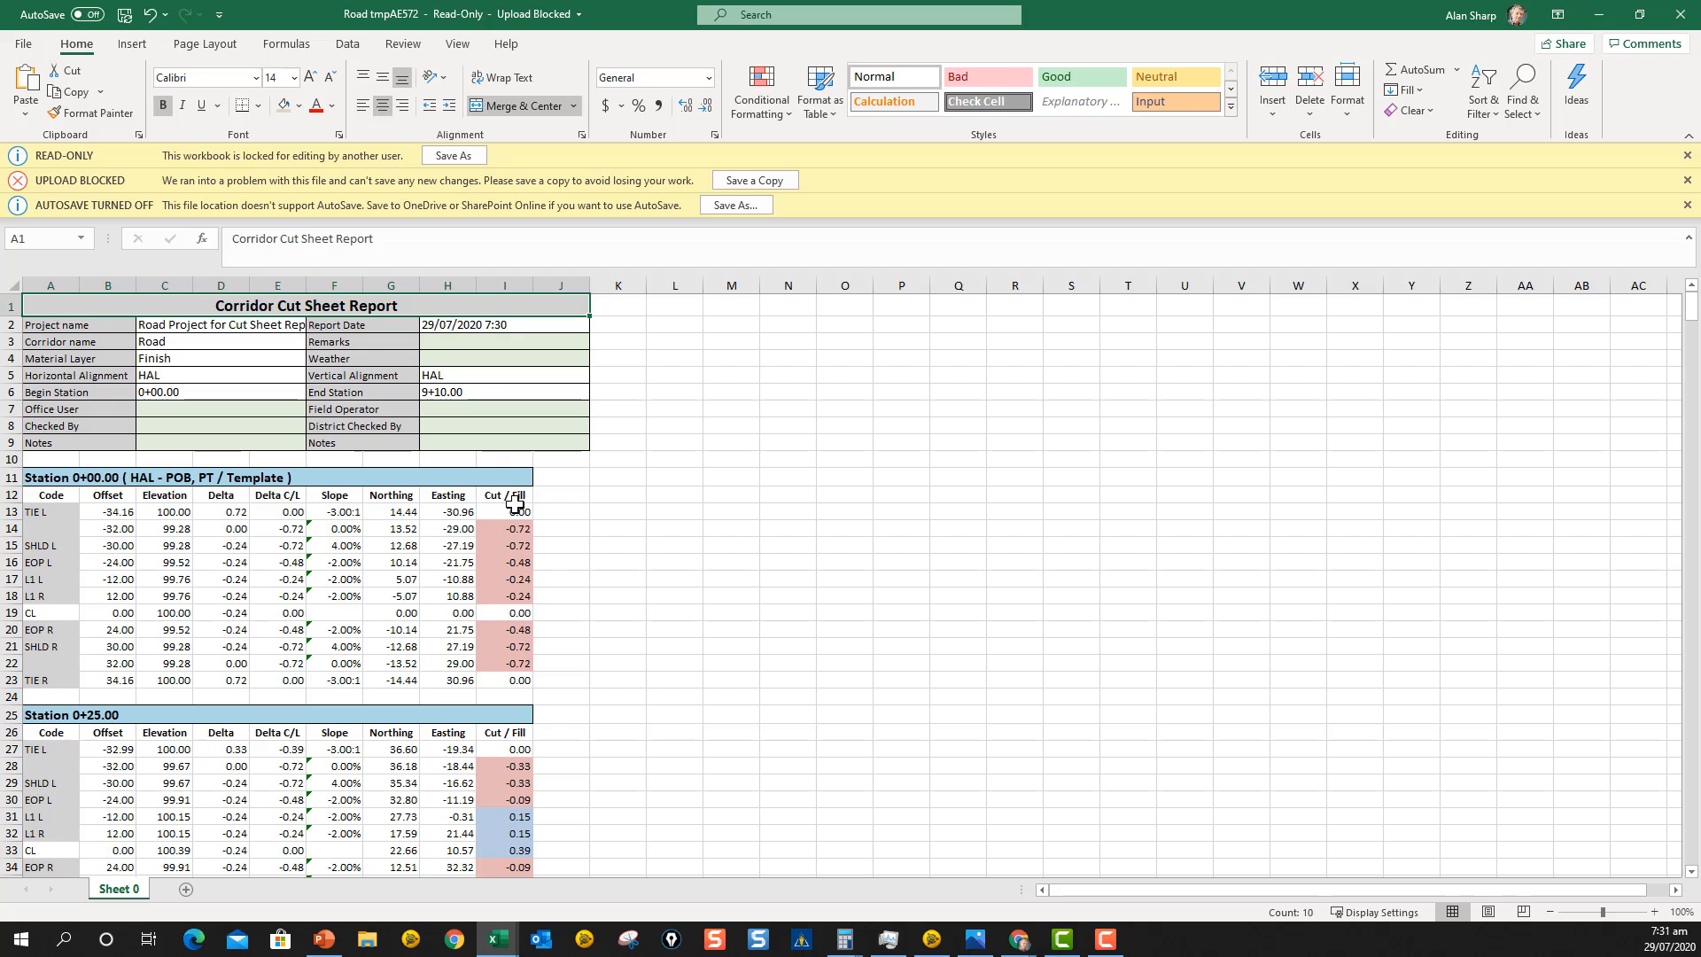
{"action": "scroll", "coordinate": [725, 527], "scroll_direction": "down", "scroll_amount": 4}
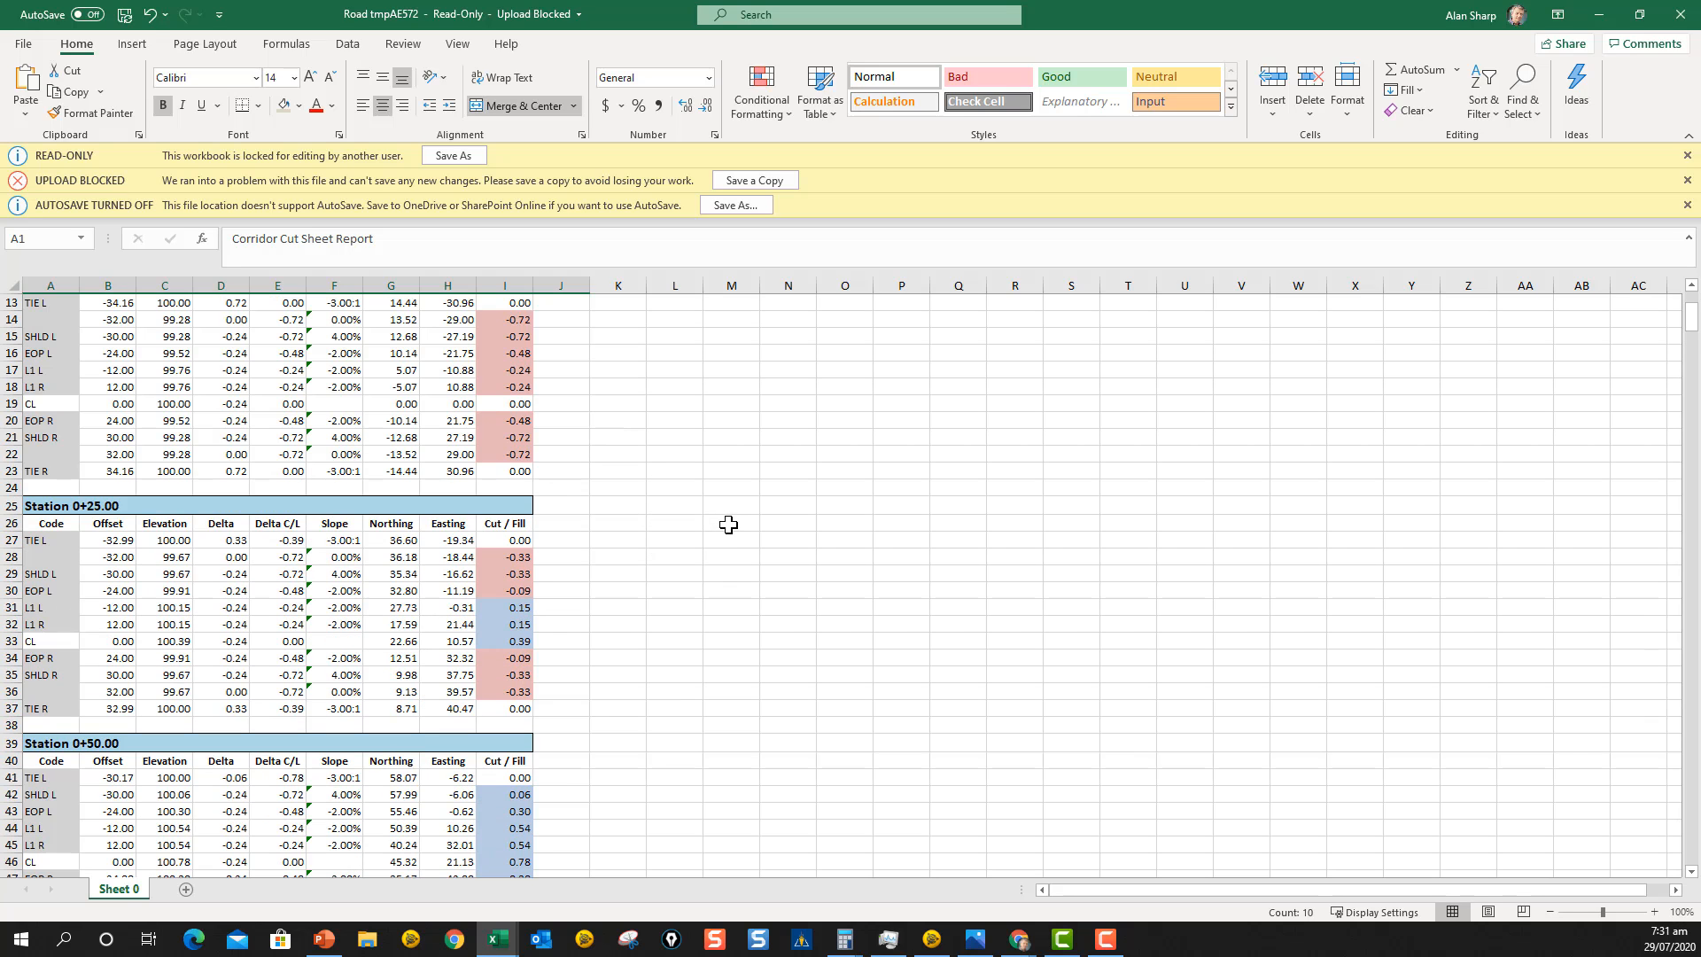
{"action": "scroll", "coordinate": [728, 524], "scroll_direction": "down", "scroll_amount": 11}
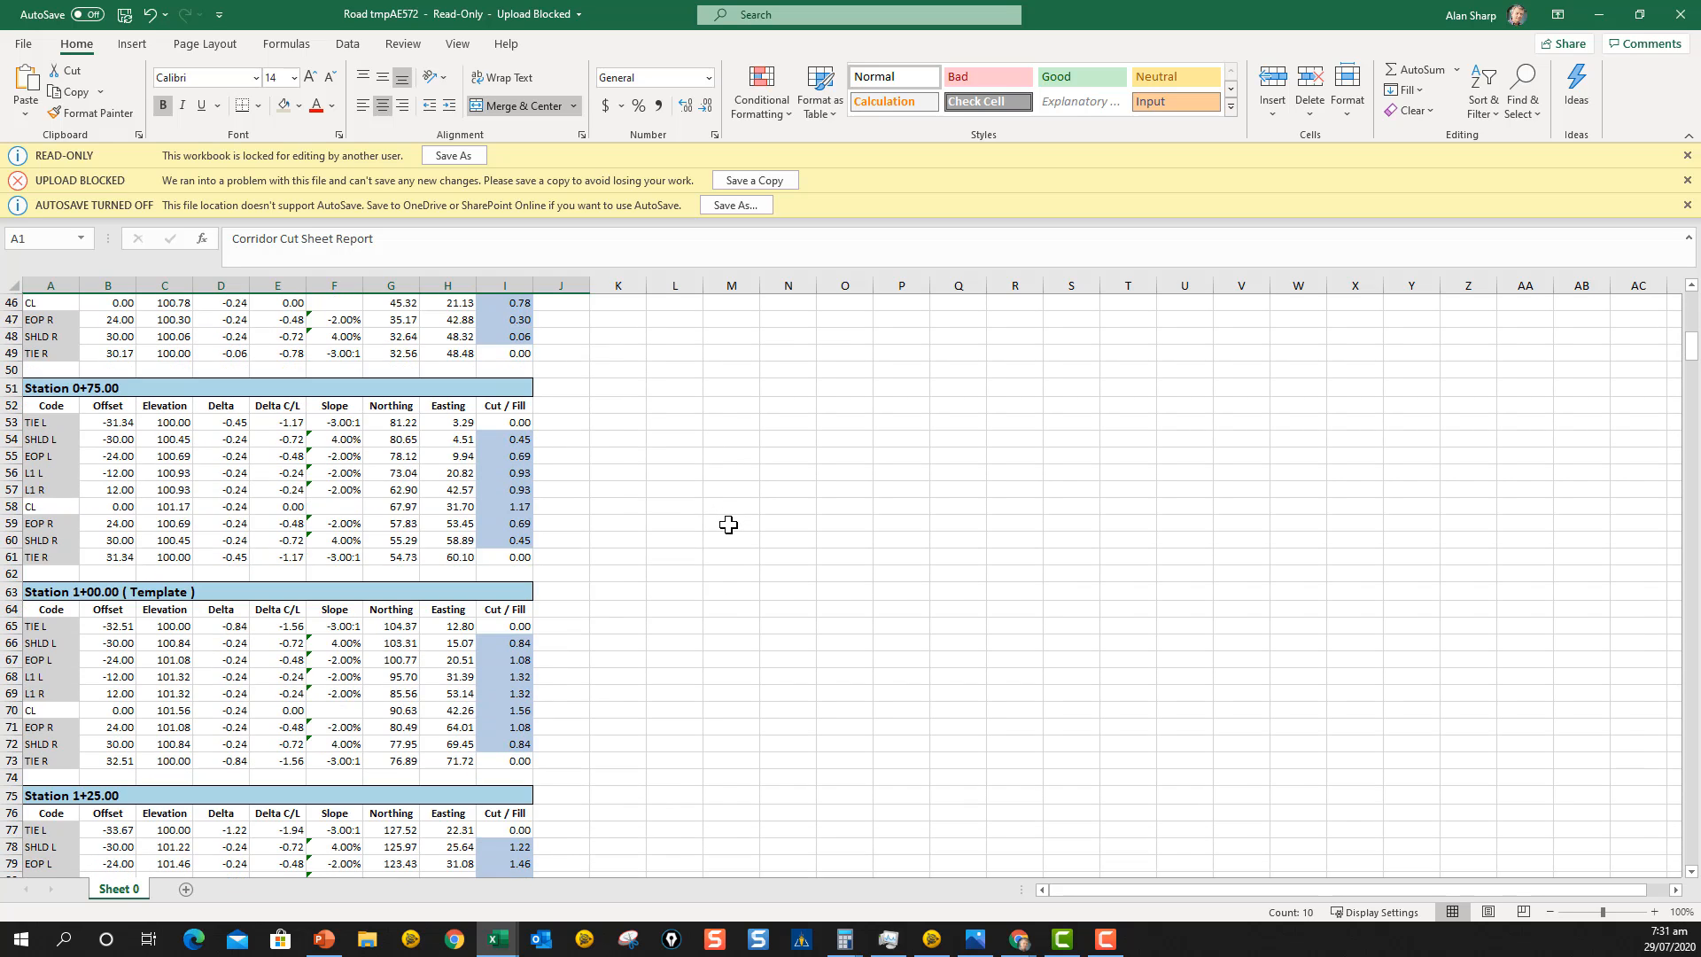
{"action": "scroll", "coordinate": [728, 525], "scroll_direction": "down", "scroll_amount": 3}
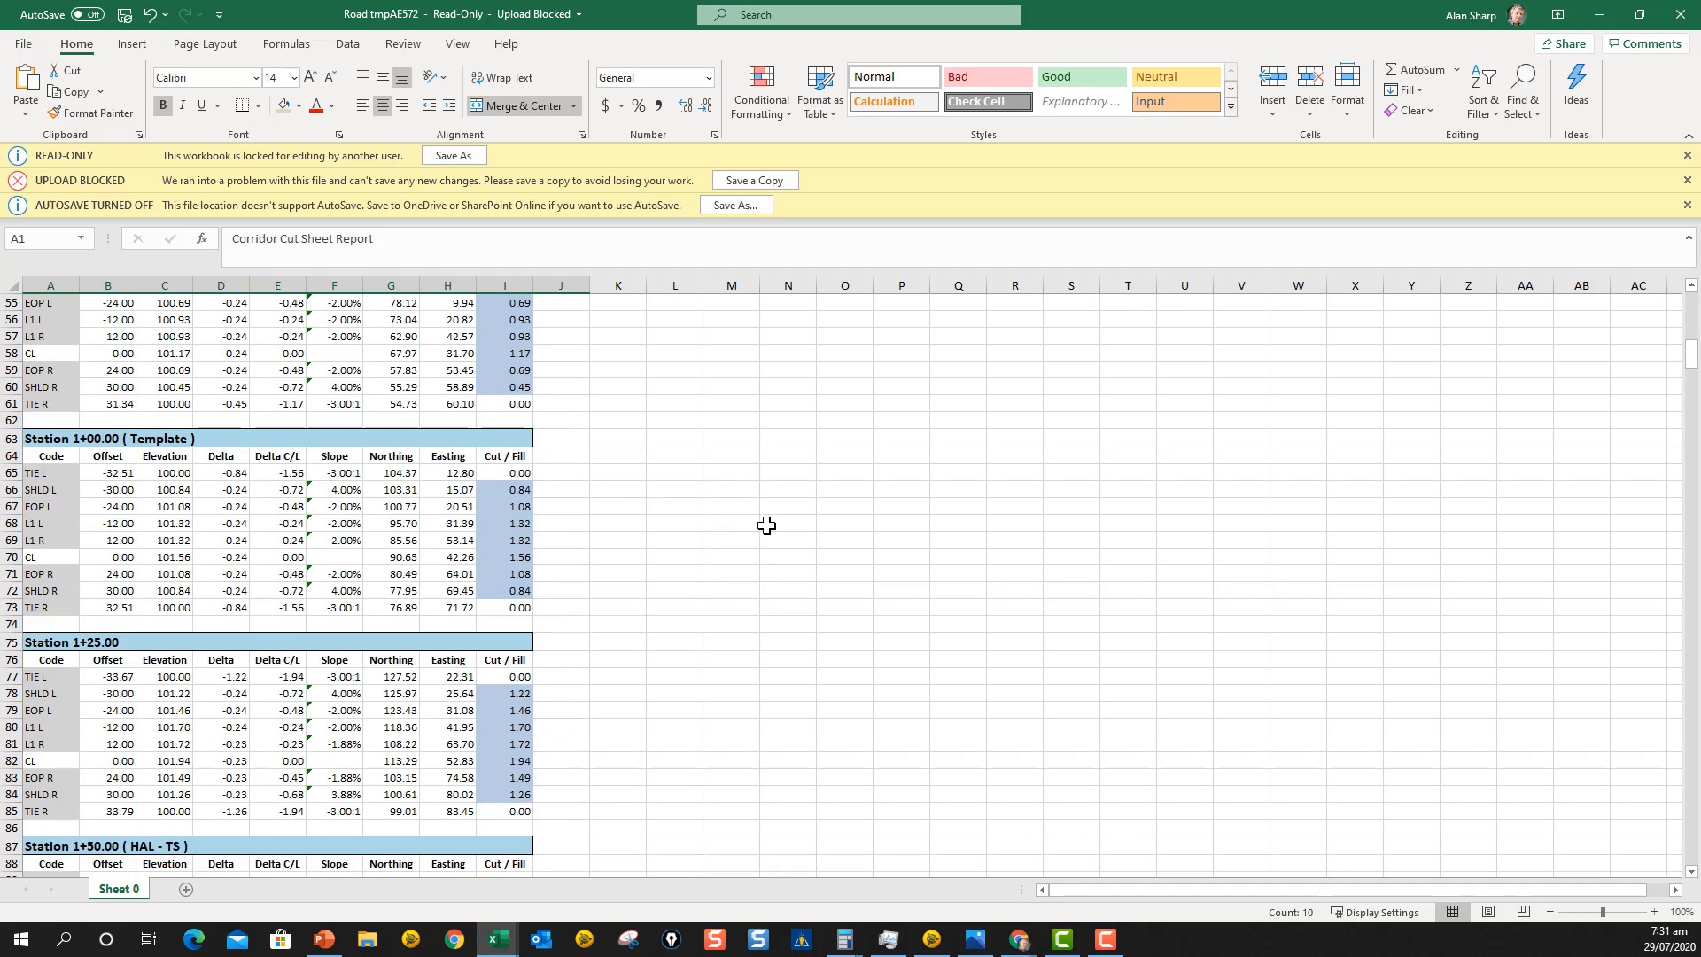
{"action": "scroll", "coordinate": [731, 551], "scroll_direction": "up", "scroll_amount": 6}
{"action": "scroll", "coordinate": [730, 551], "scroll_direction": "up", "scroll_amount": 12}
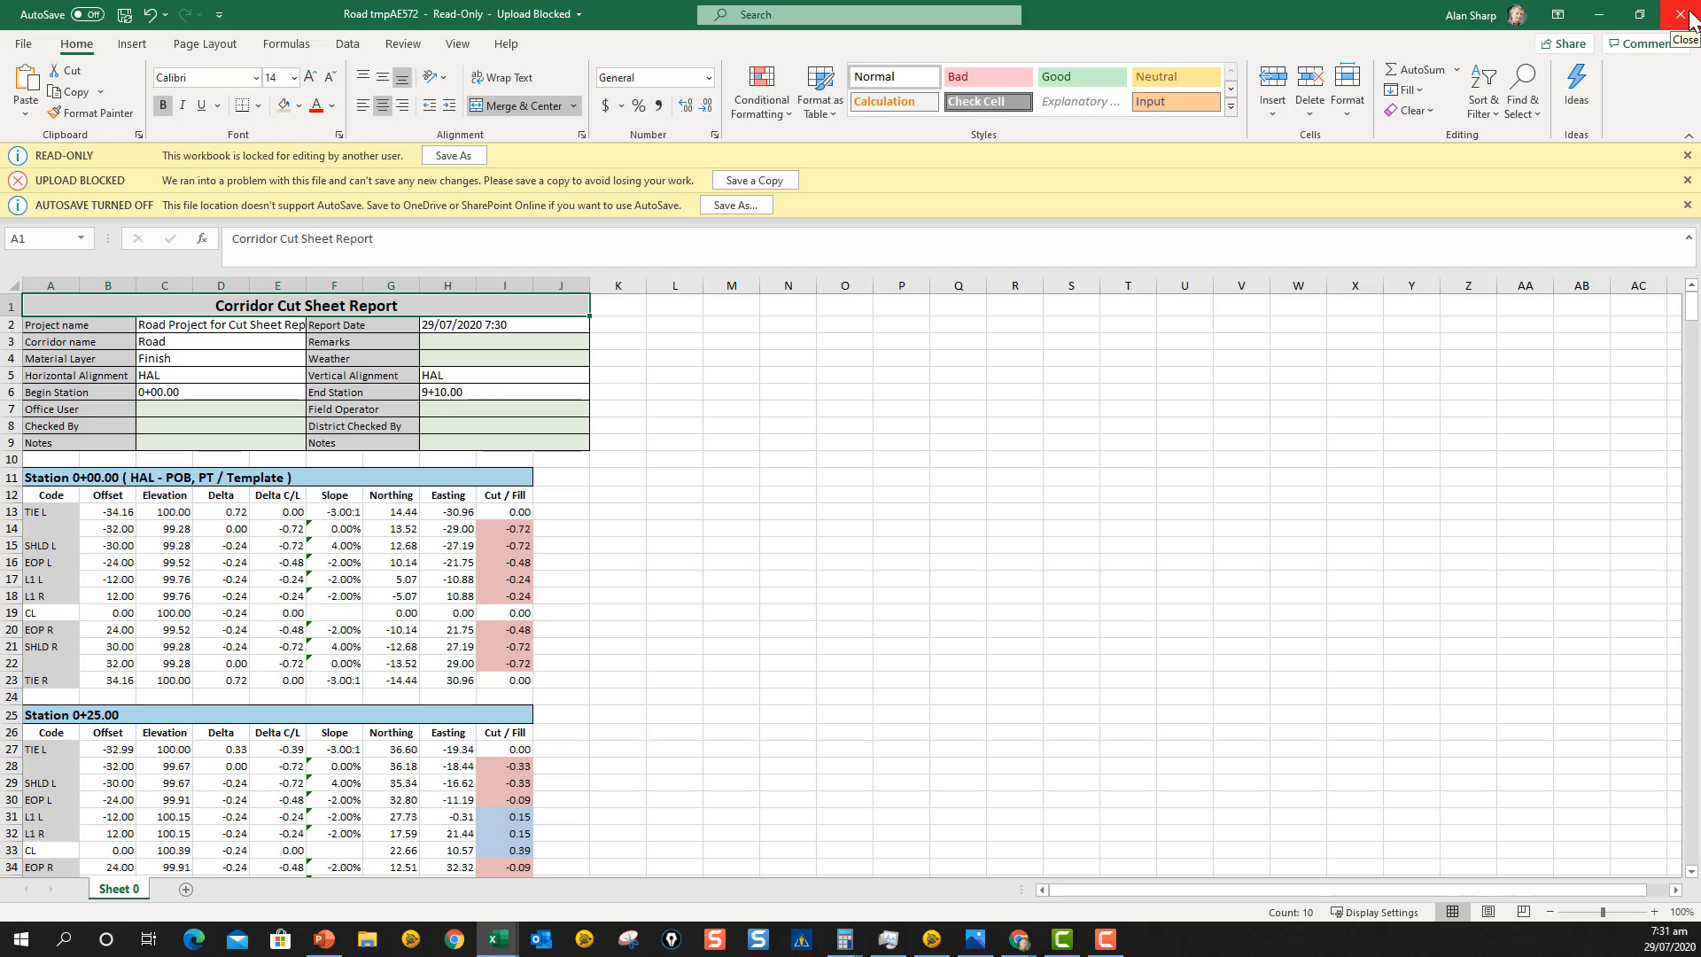
Close the generated Excel report, return to Trimble Business Center and close the Corridor Cut Sheet Report command.
{"action": "left_click", "coordinate": [1680, 14]}
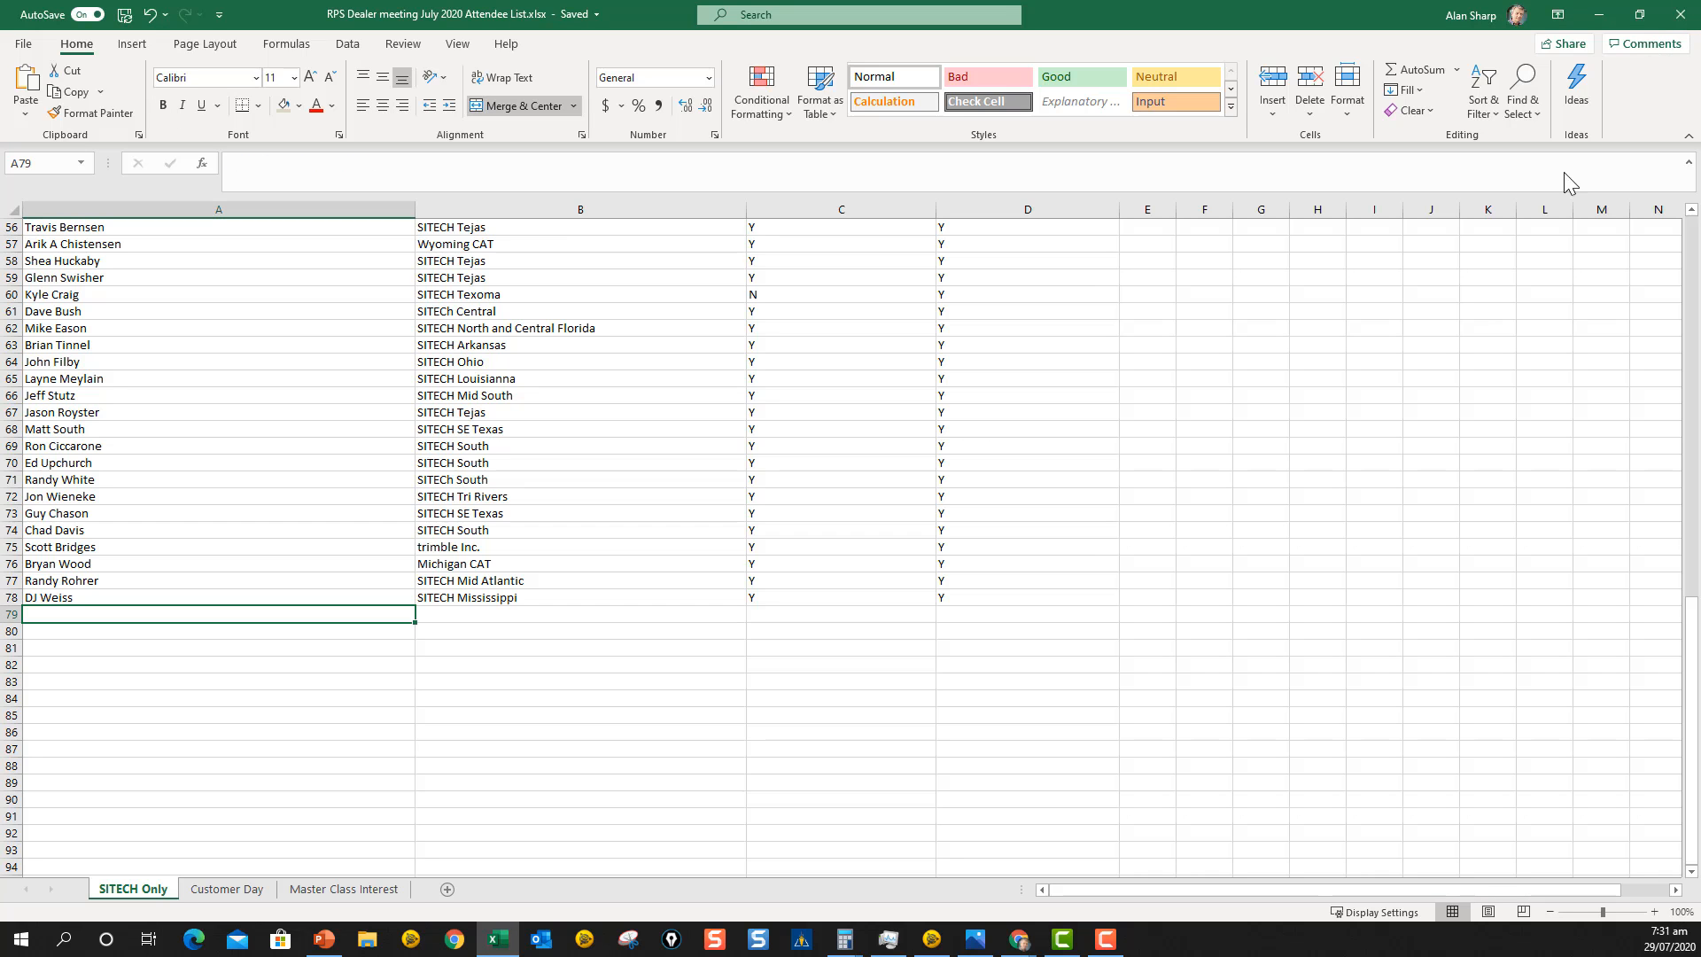
{"action": "left_click", "coordinate": [1601, 16]}
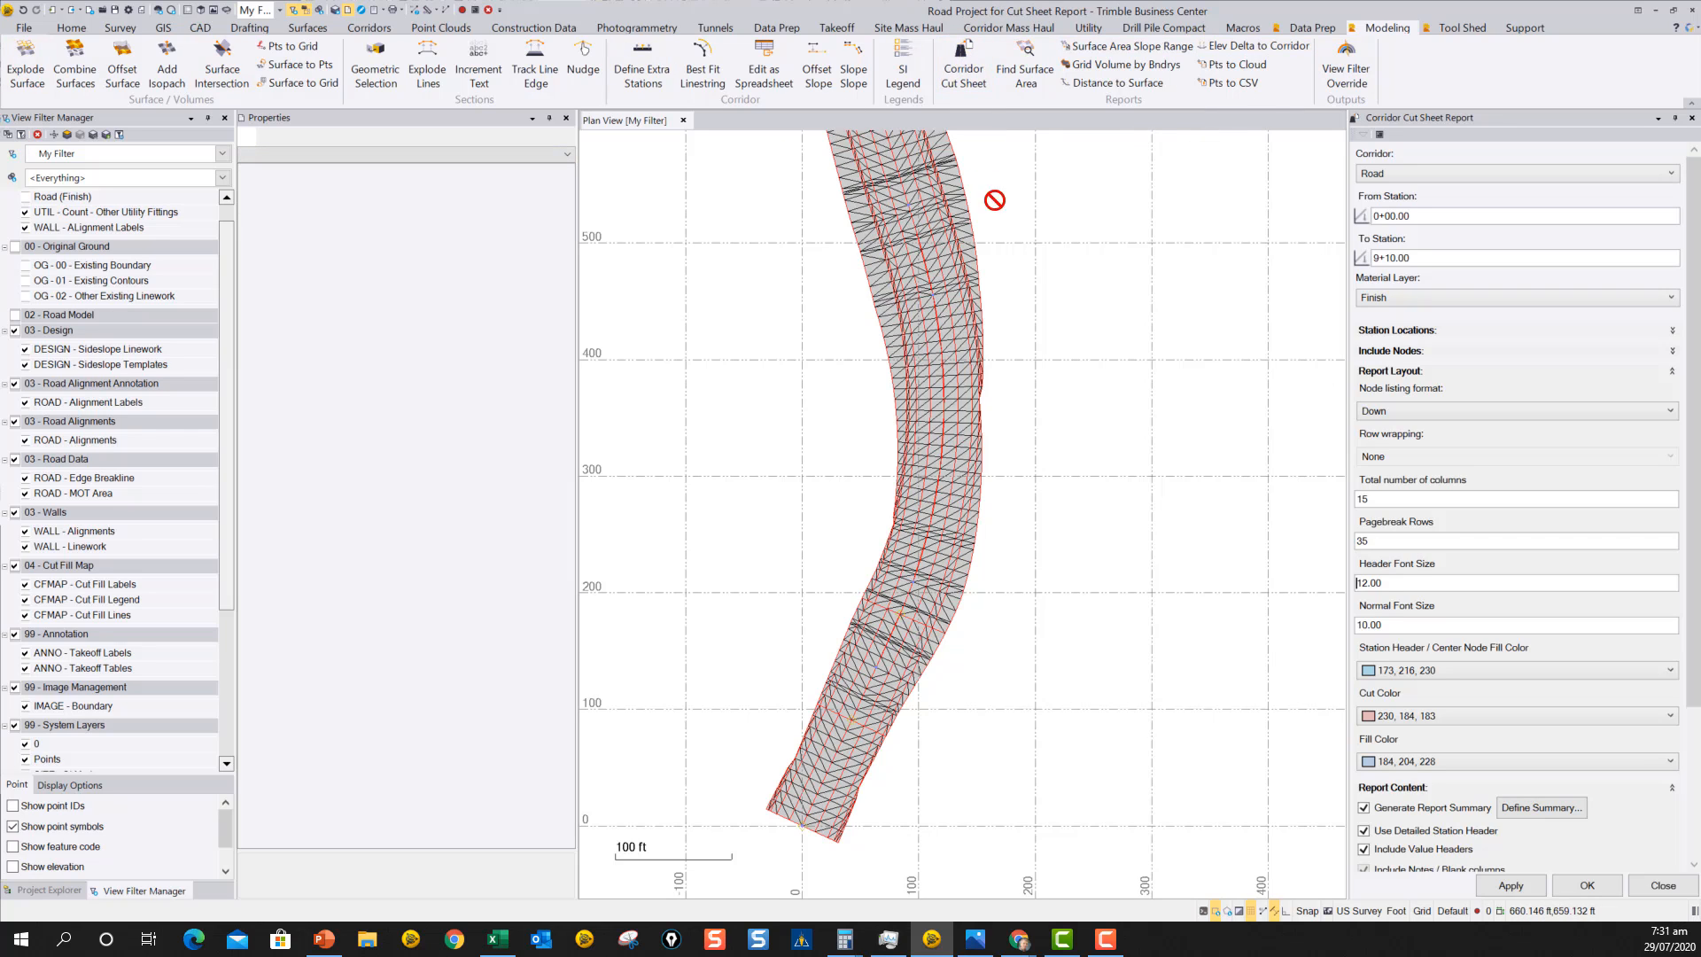
{"action": "left_click", "coordinate": [1663, 885]}
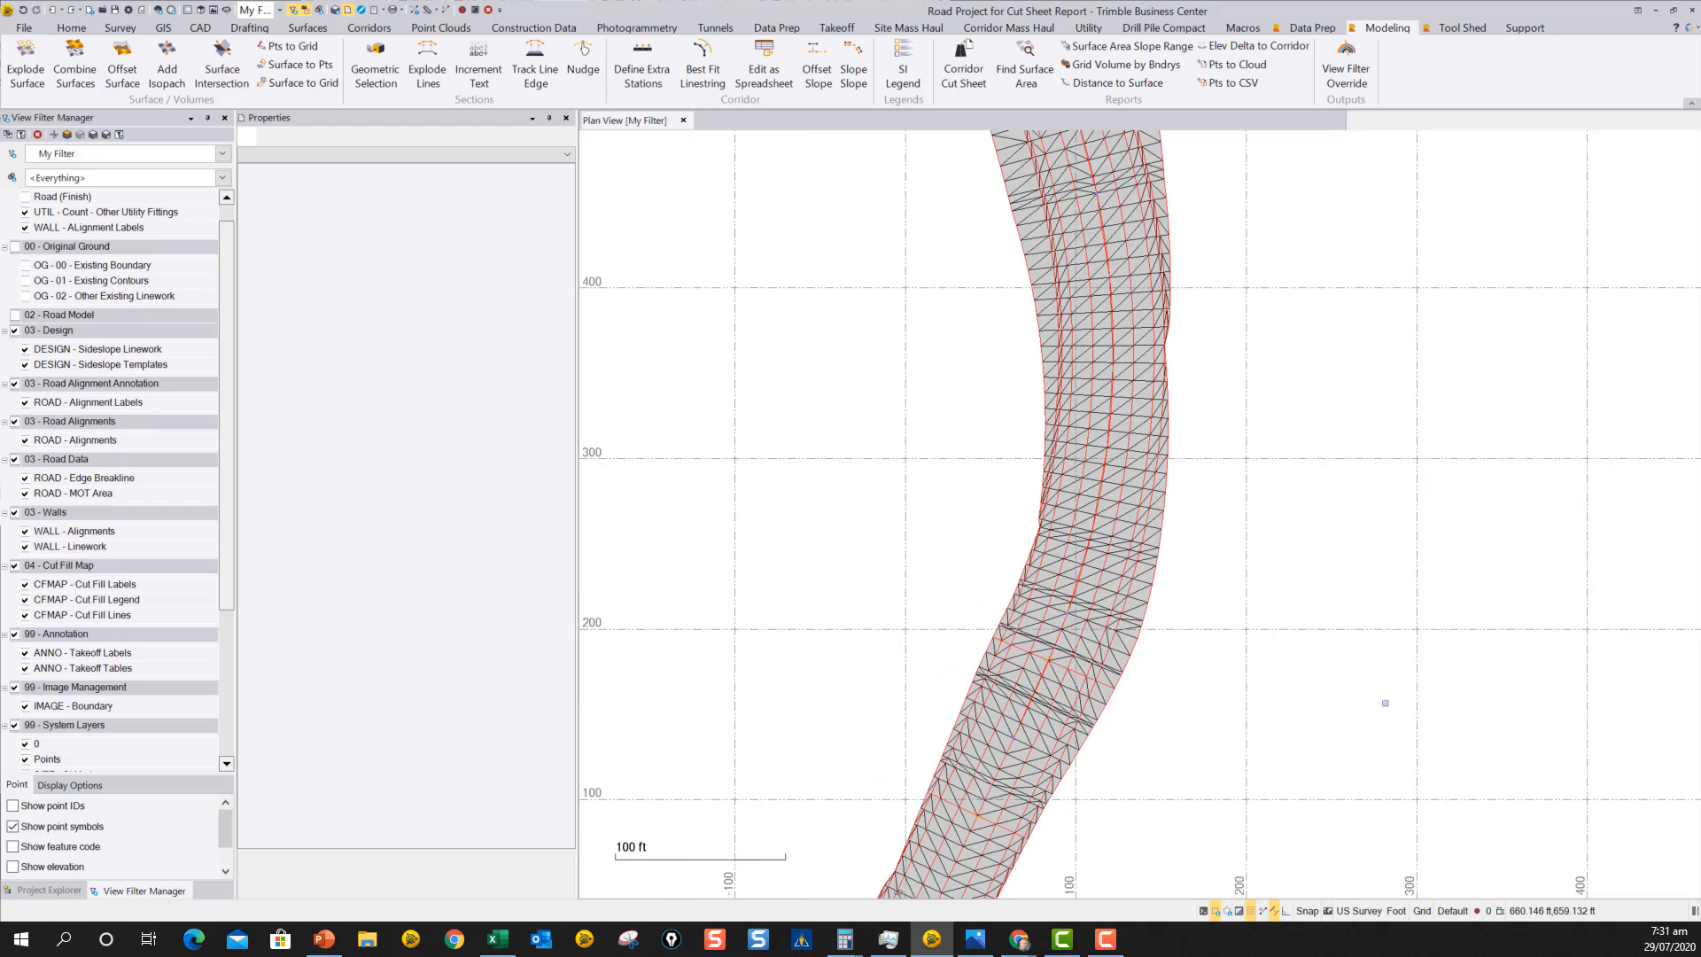
{"action": "scroll", "coordinate": [1079, 584], "scroll_direction": "down", "scroll_amount": 3}
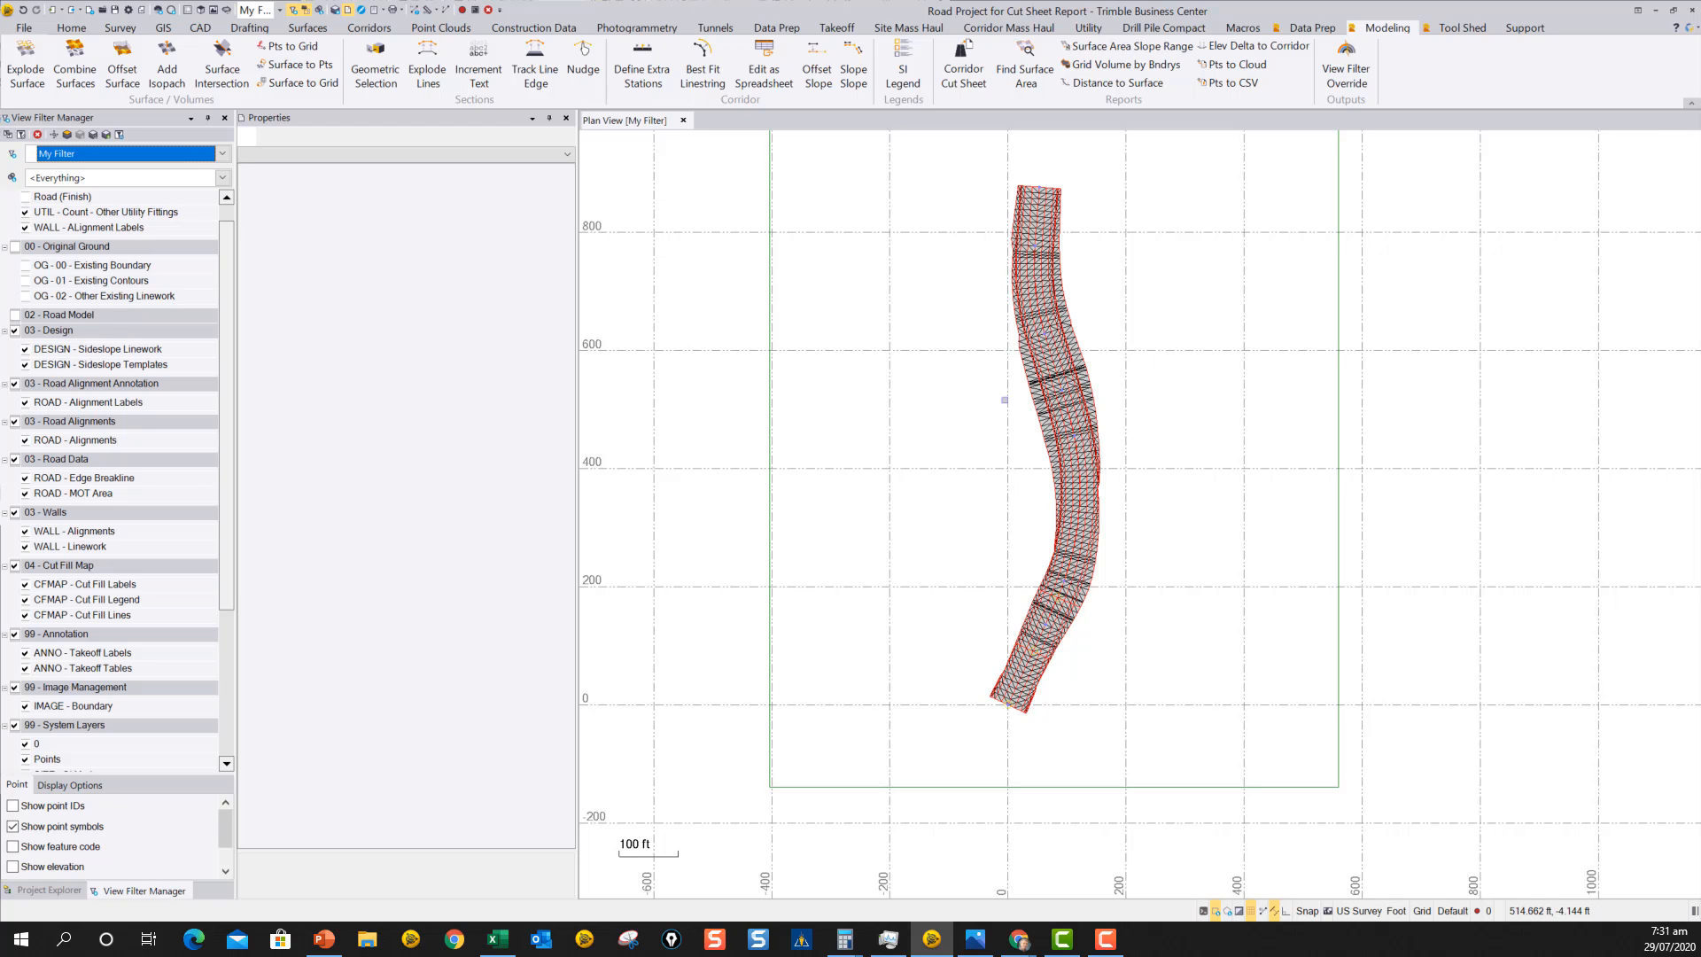
{"action": "middle_click_drag", "start_coordinate": [1209, 454], "coordinate": [1172, 483]}
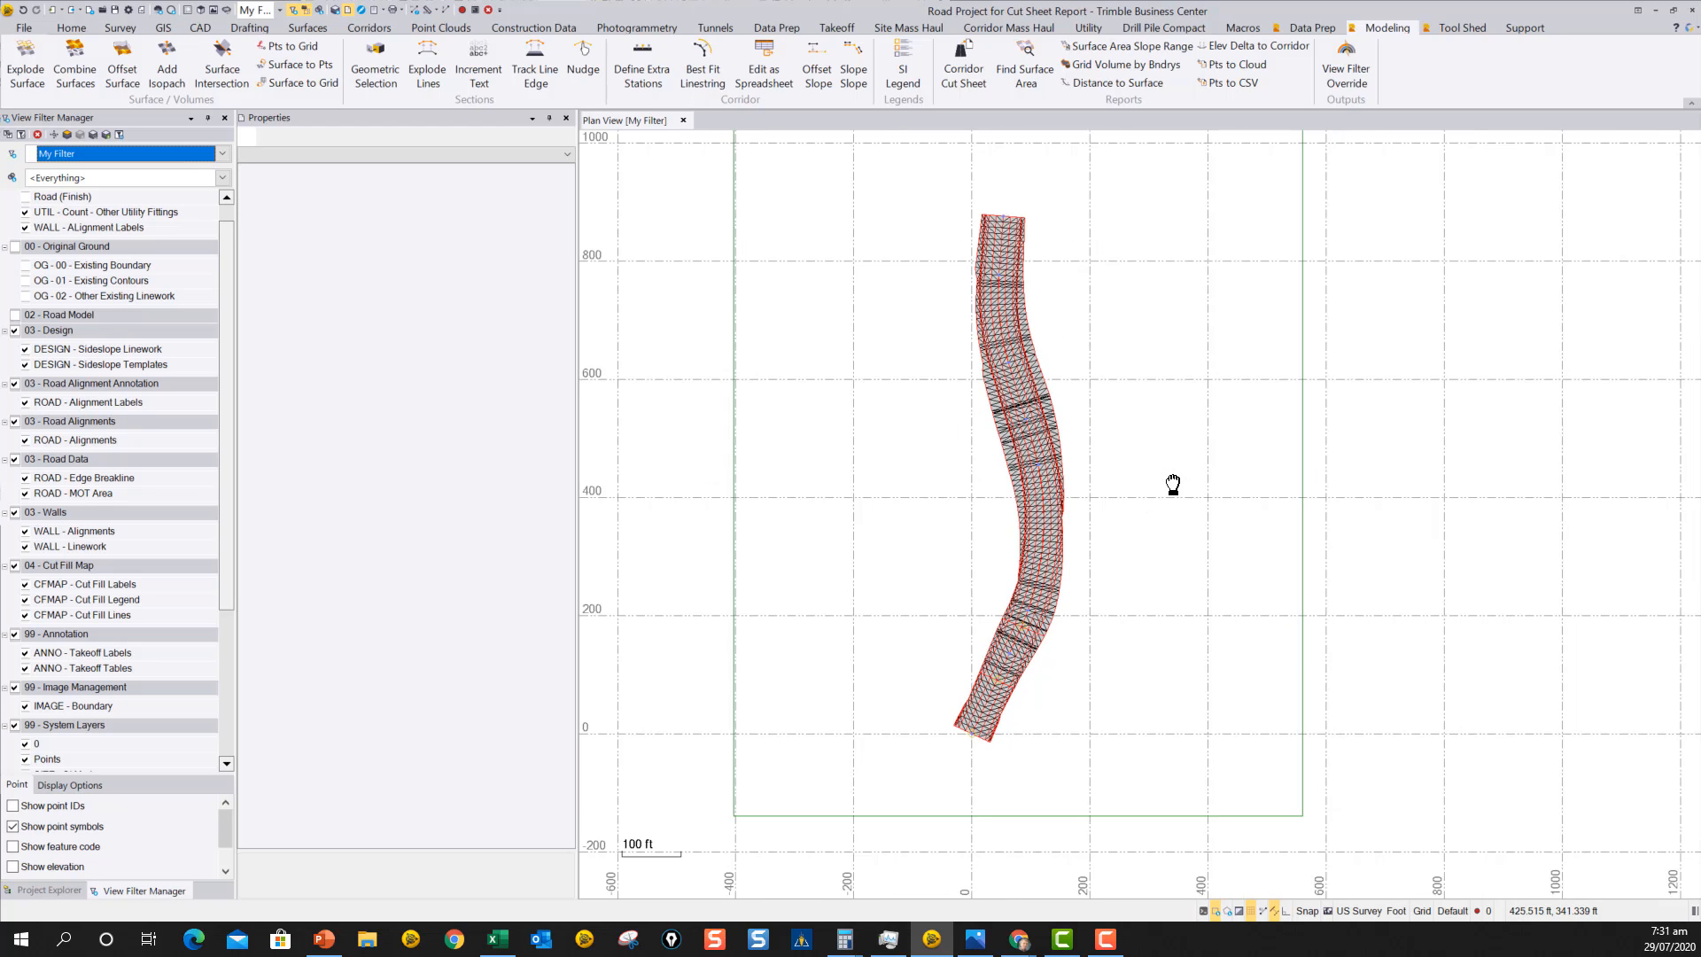